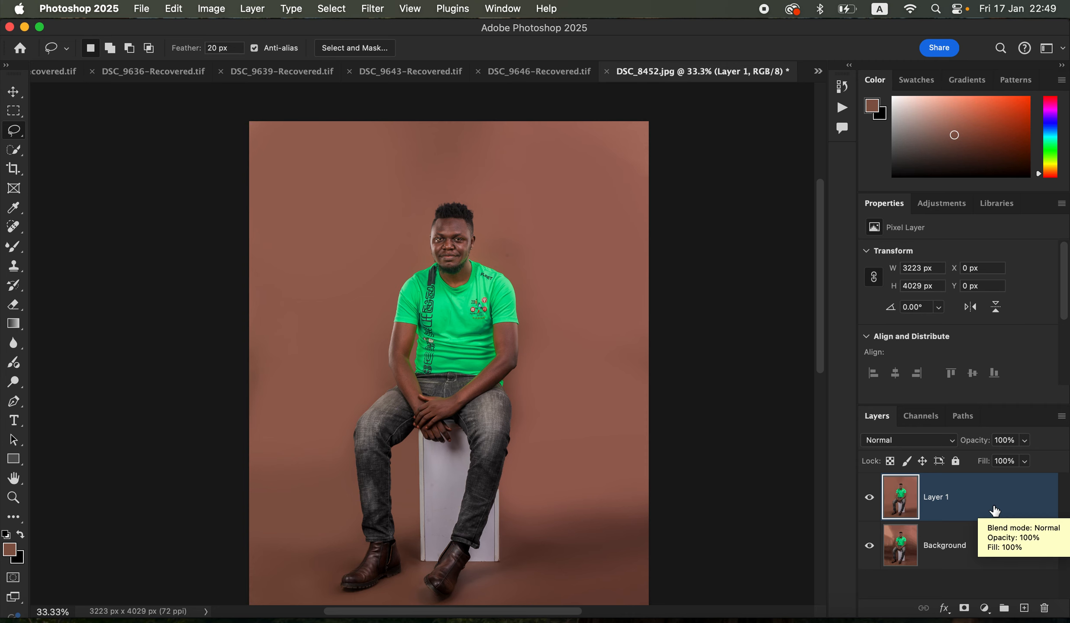
Delete the retouched Layer 1 above the Background layer
drag(995, 511, 1044, 607)
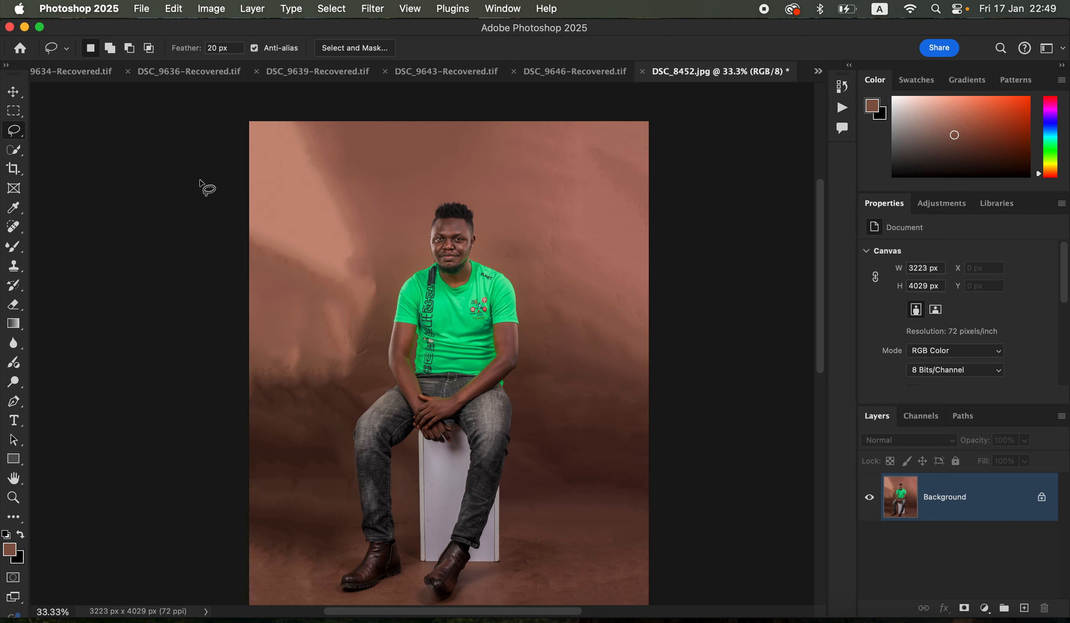
click(16, 153)
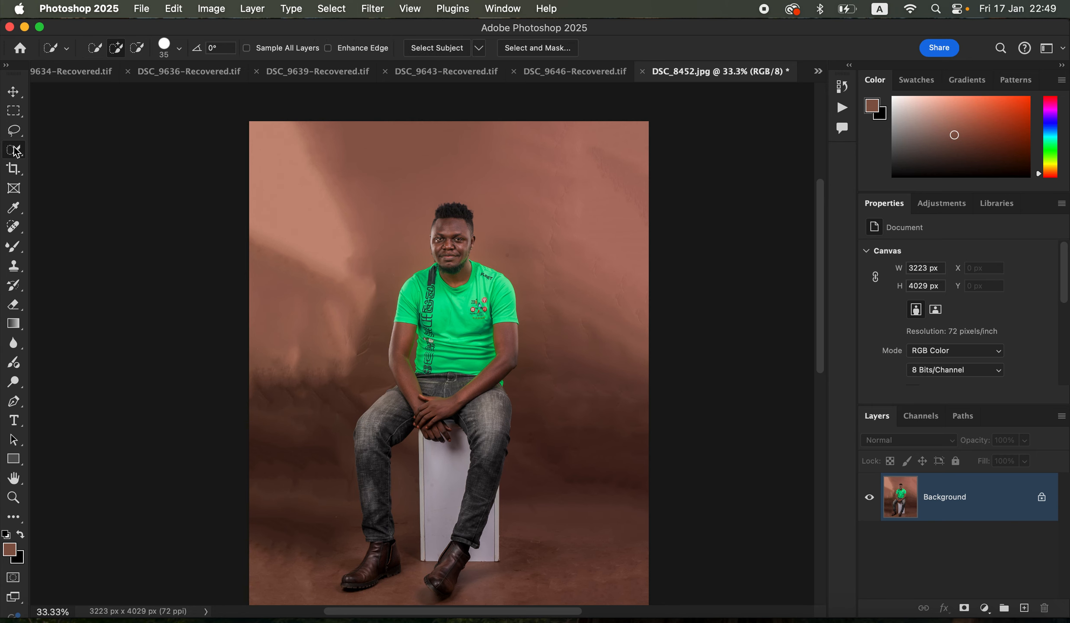
click(16, 134)
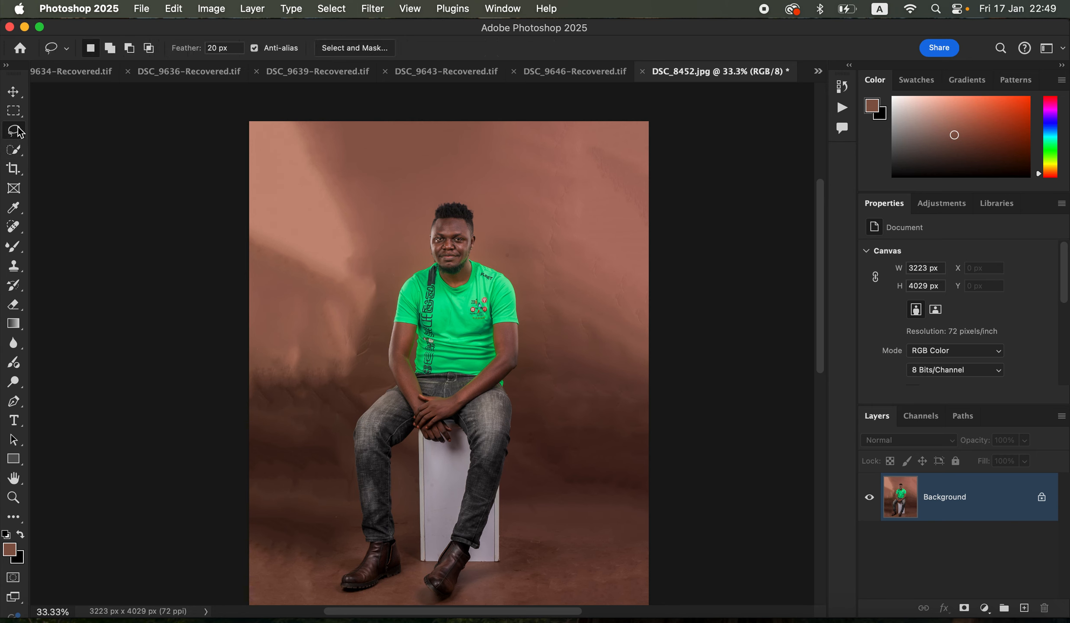
click(15, 150)
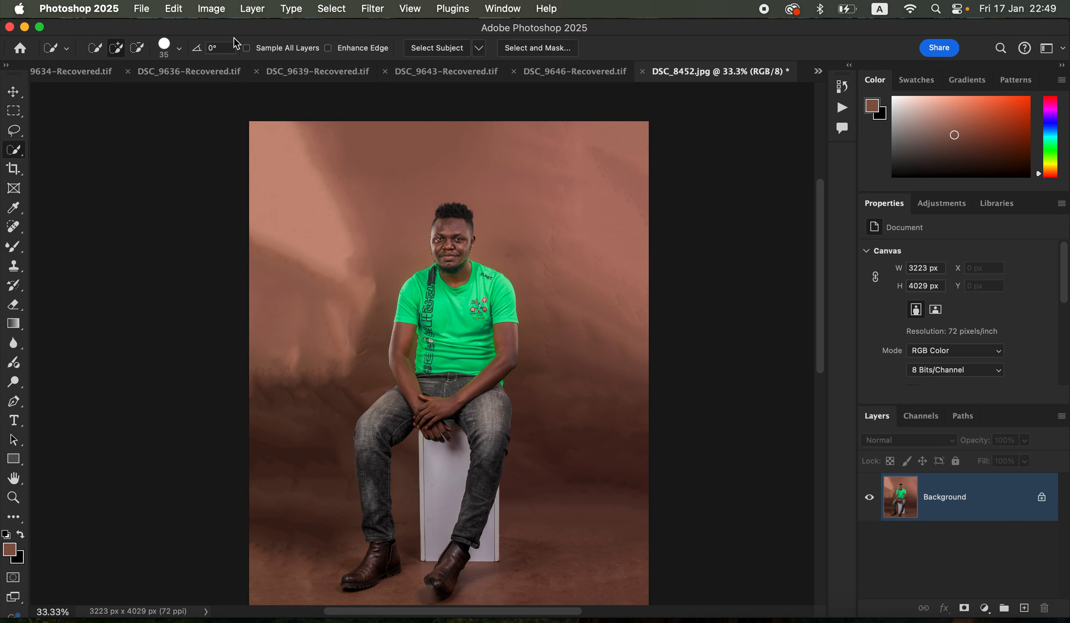
click(332, 10)
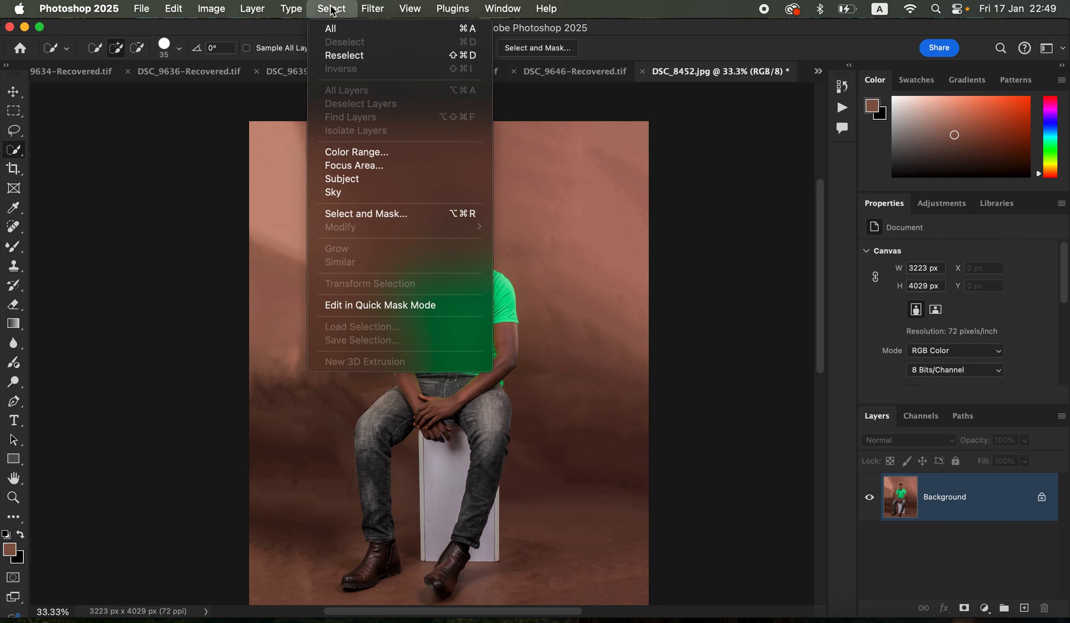
click(360, 6)
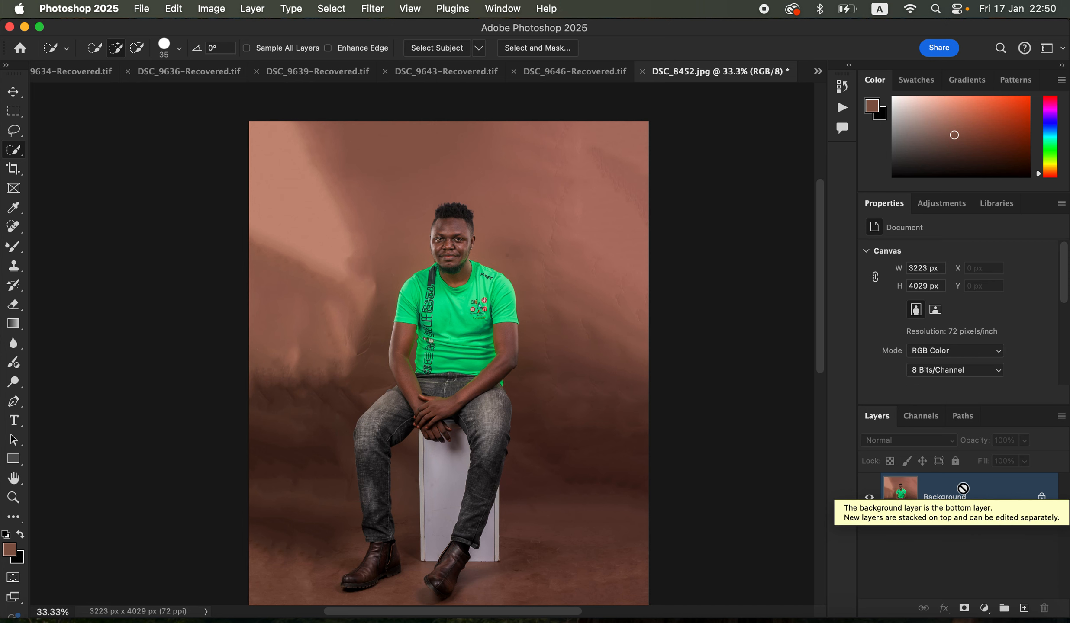
Duplicate the Background layer and select the seated man and his stool on the copy with Select Subject
key(super+j)
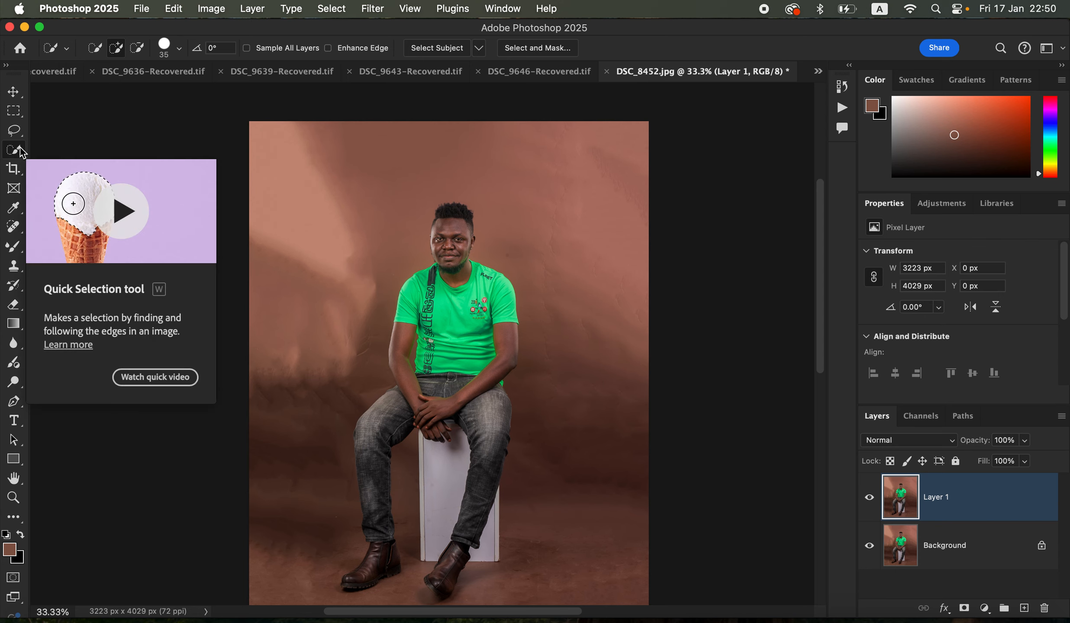
click(331, 9)
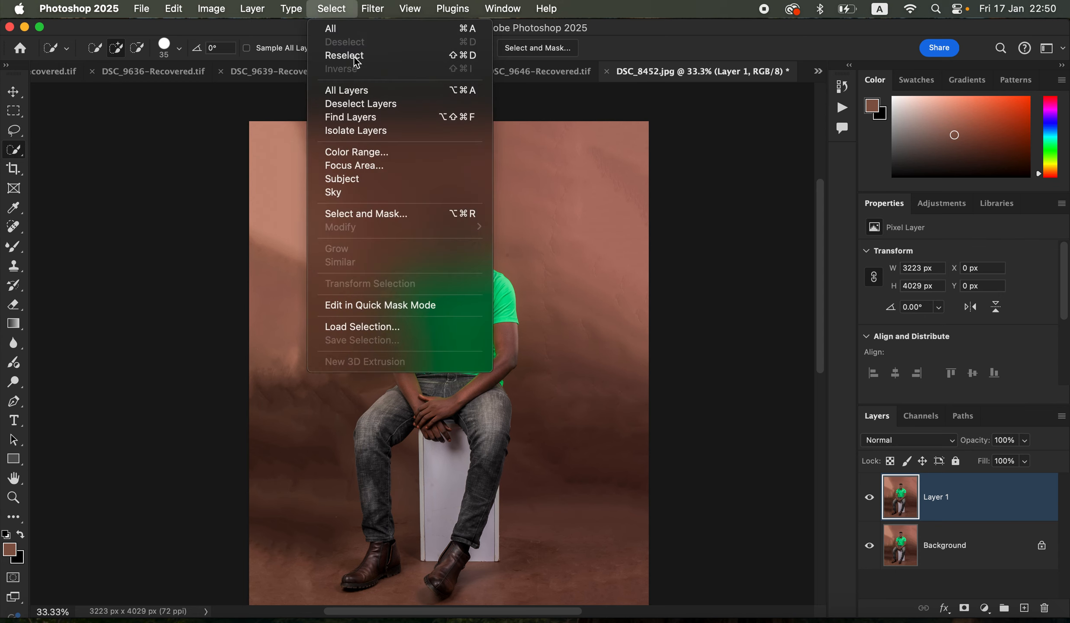
click(375, 185)
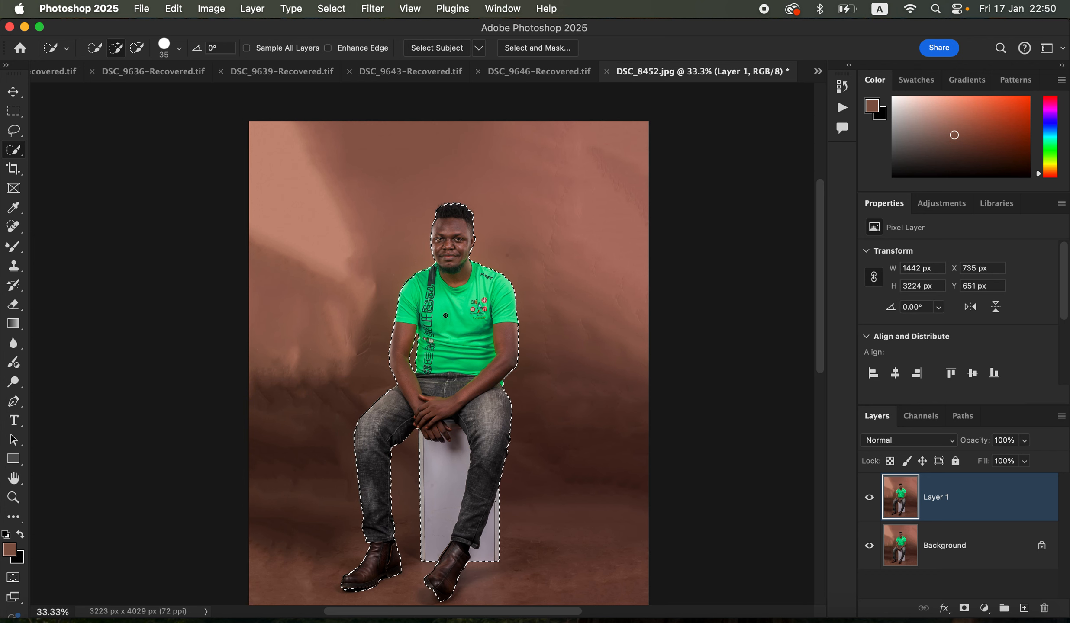
Invert the subject selection so that the backdrop around the man is selected
right_click(495, 246)
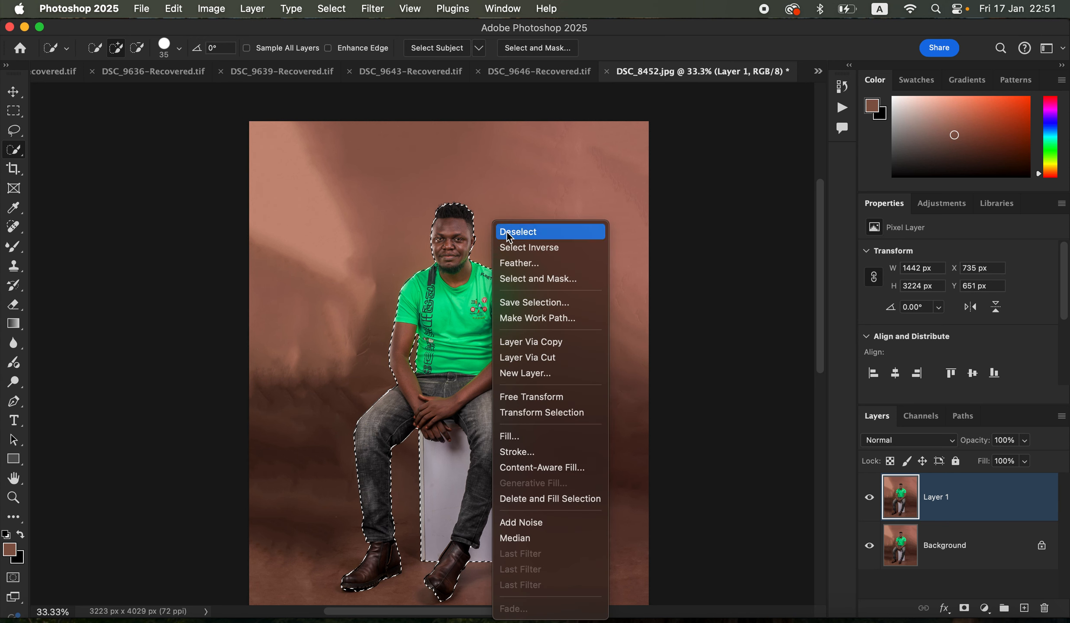
click(531, 249)
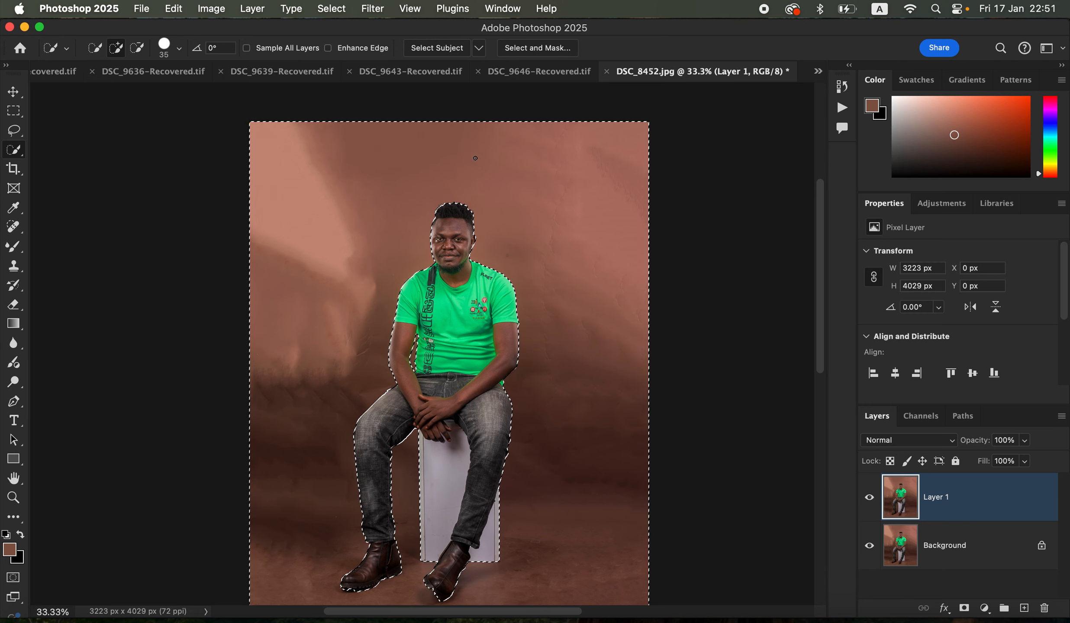
right_click(464, 277)
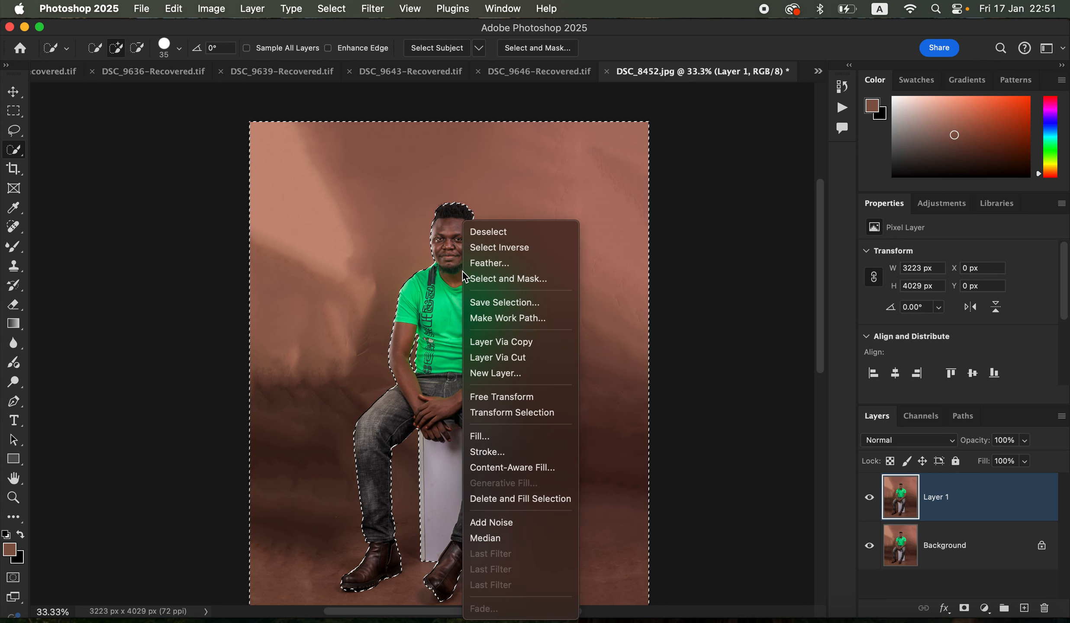
click(496, 251)
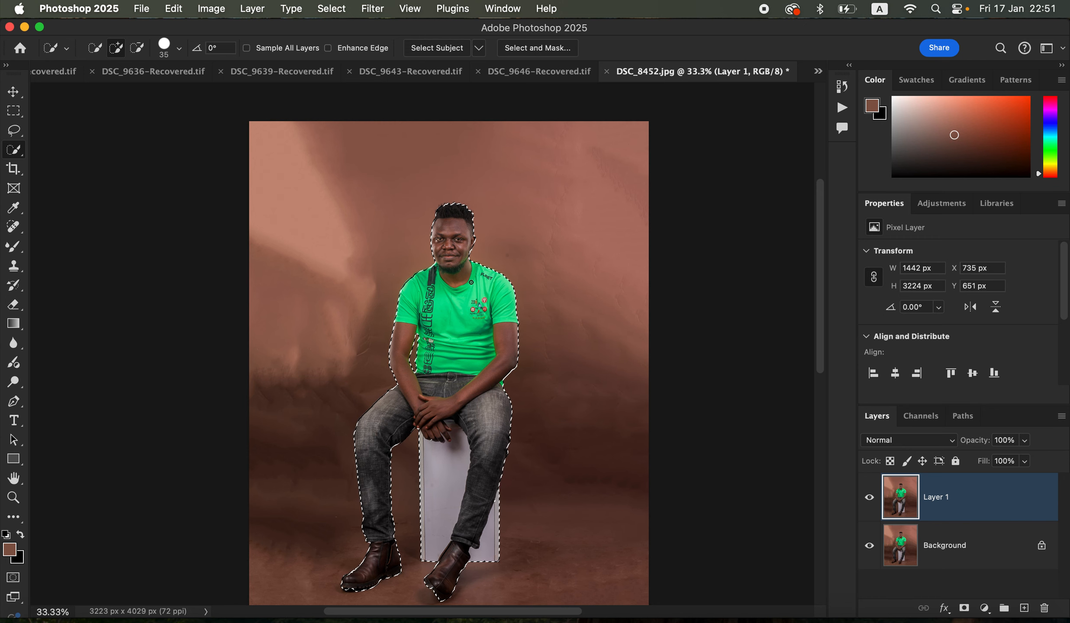
right_click(448, 260)
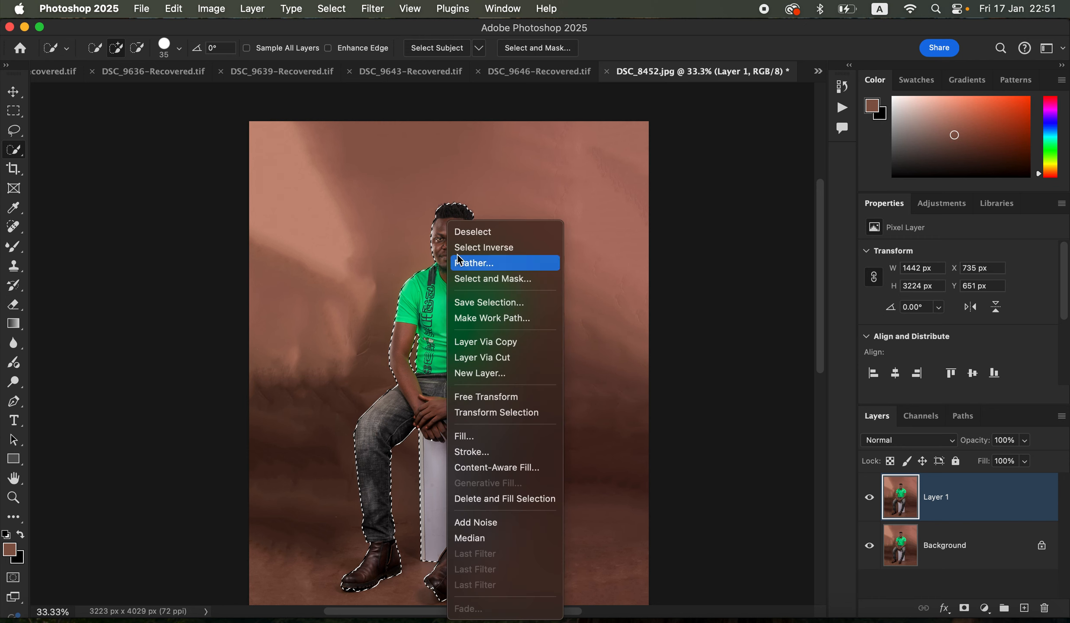
click(483, 249)
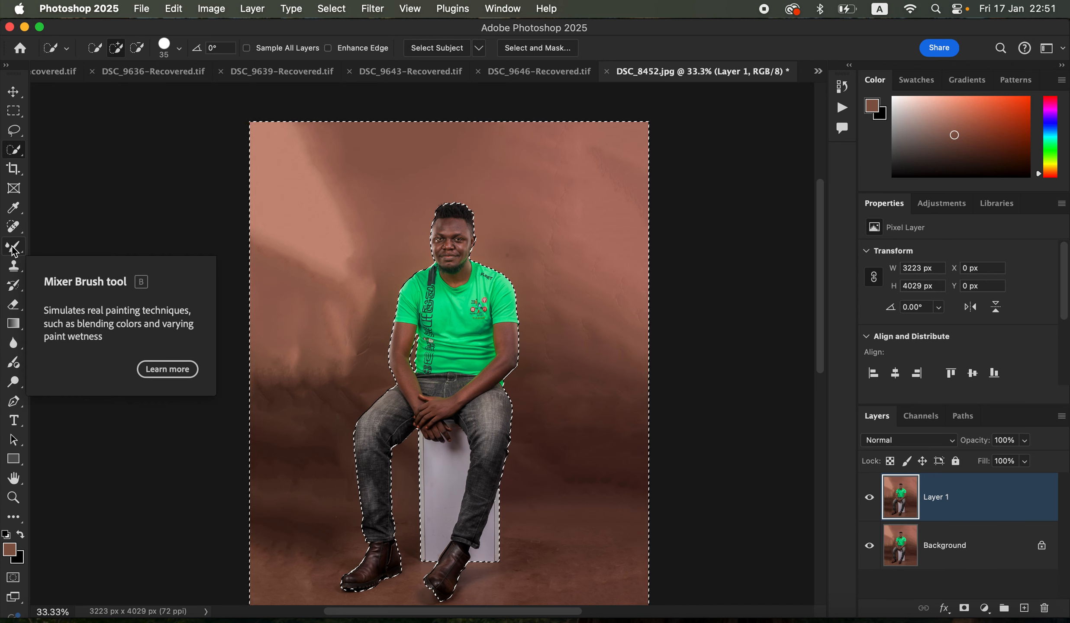
With an 800 px Soft Round brush at 0% hardness, paint sampled backdrop brown over the bright patches beside and above the man
drag(14, 250, 38, 253)
click(67, 246)
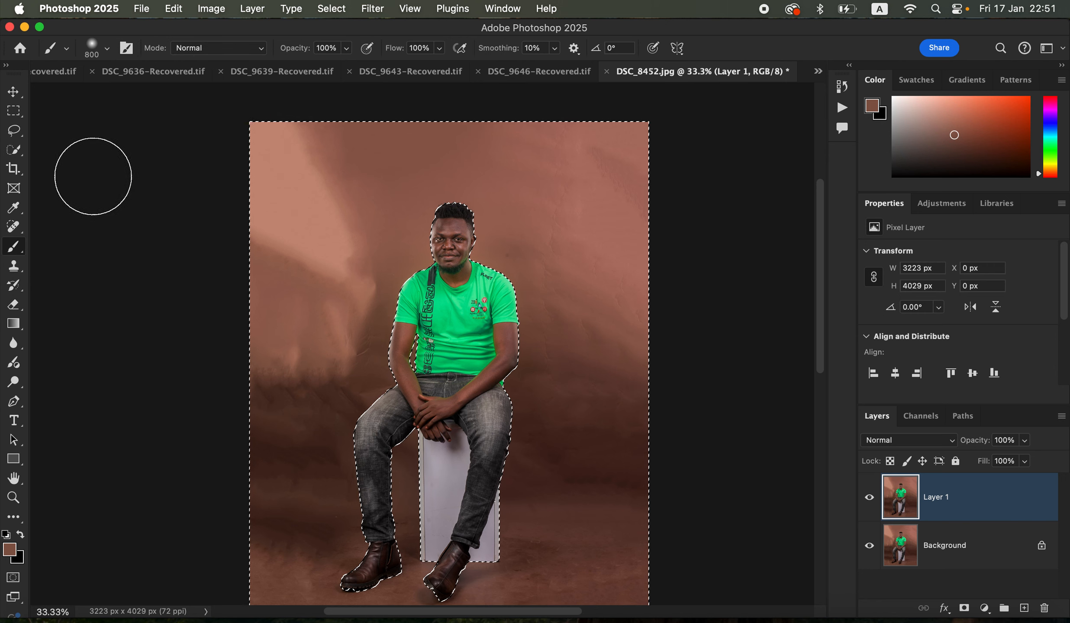
click(107, 51)
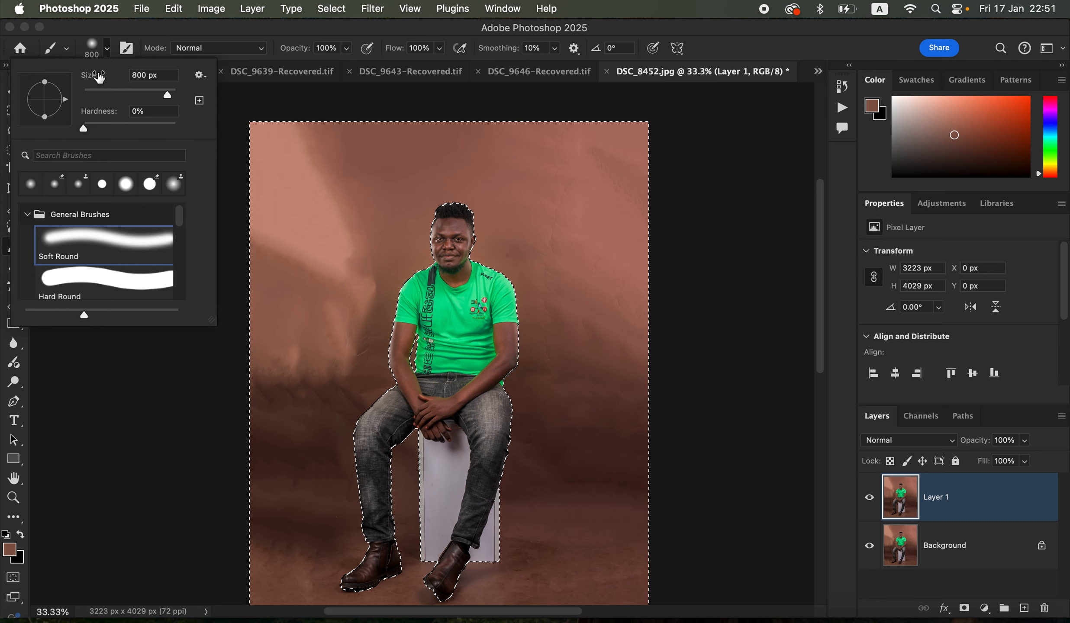
click(107, 51)
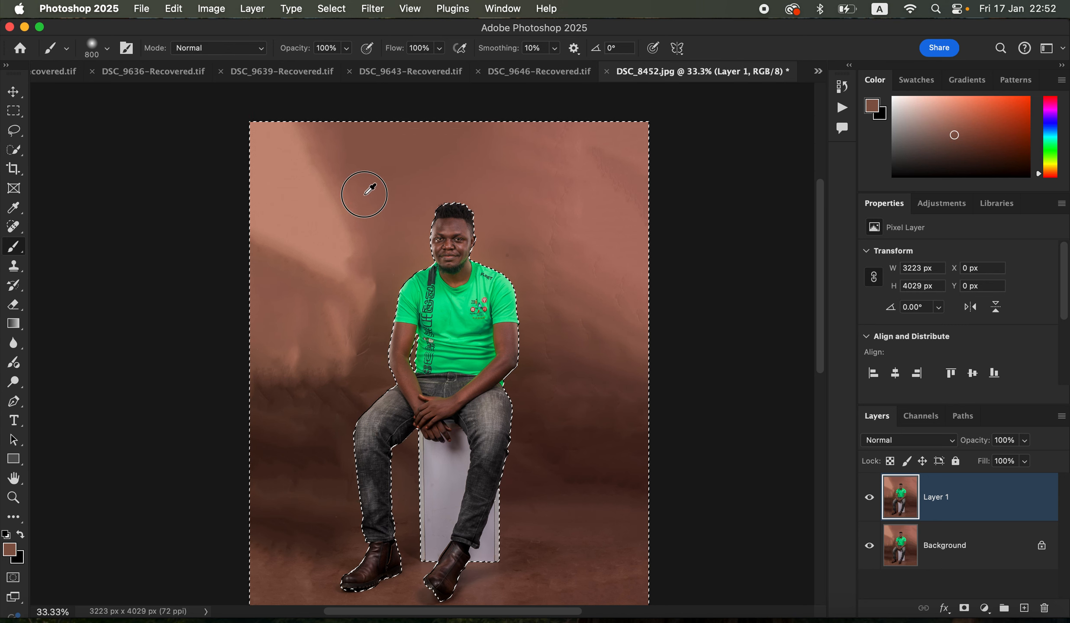
alt+click(365, 194)
drag(367, 194, 369, 190)
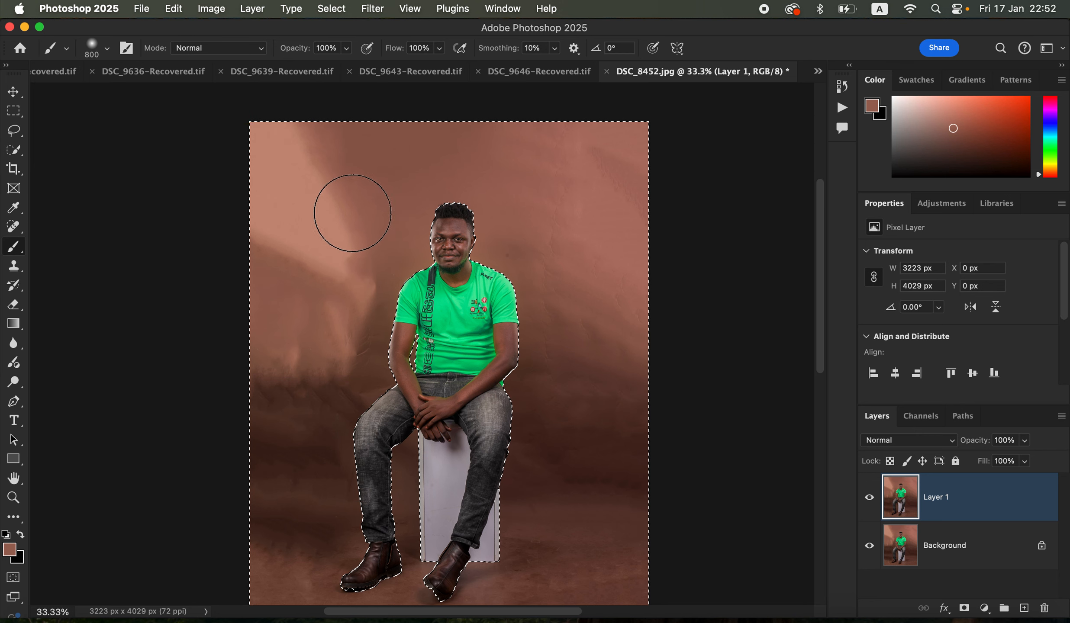
drag(357, 209, 359, 206)
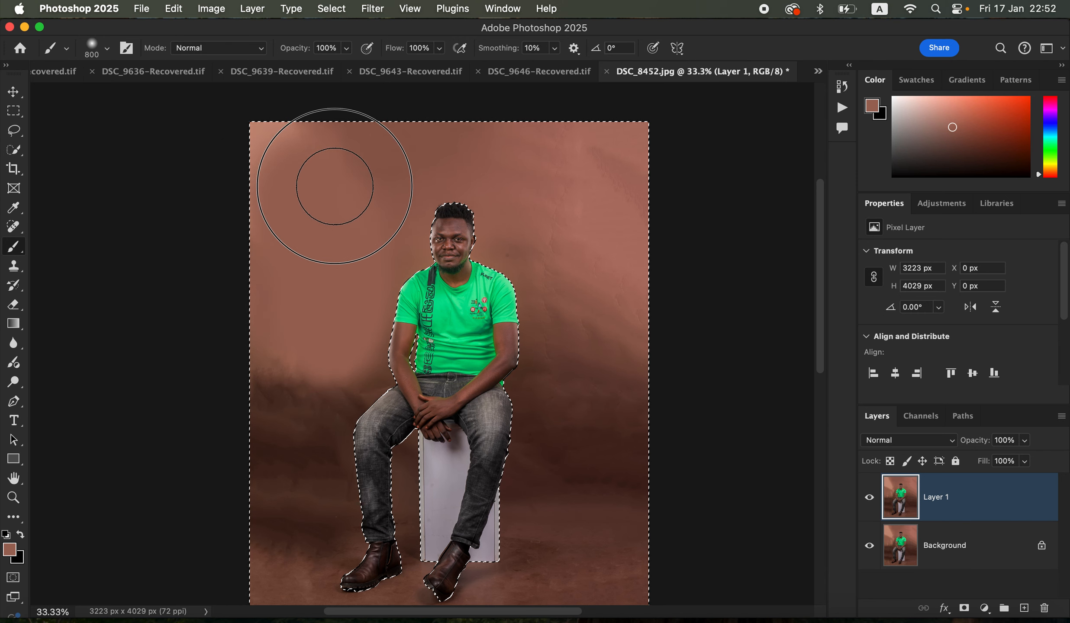
drag(339, 229, 353, 286)
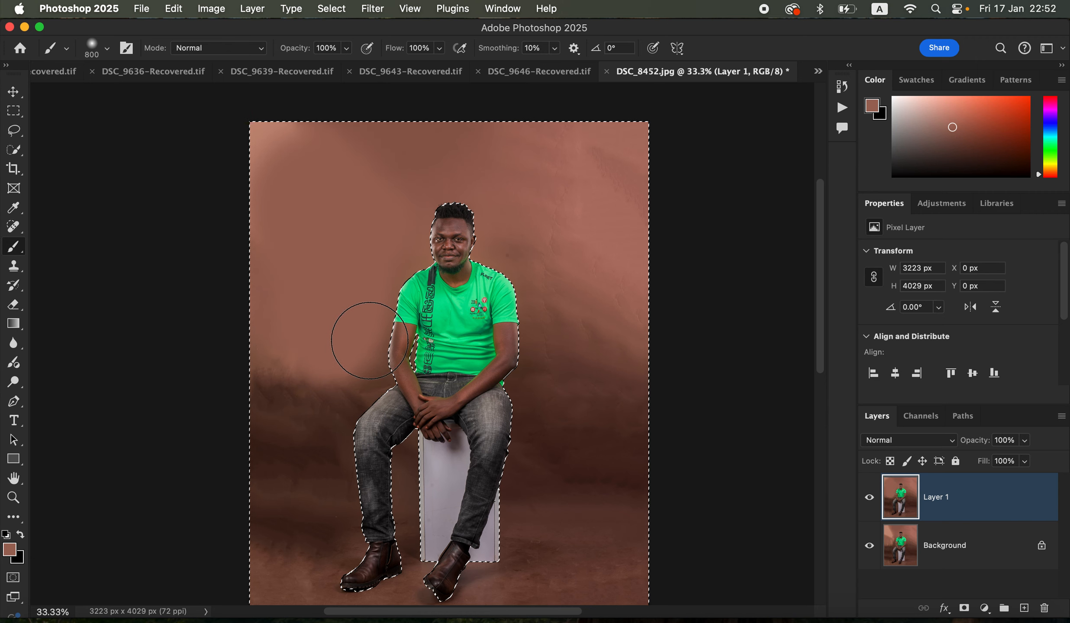
mouse_move(297, 368)
mouse_down()
mouse_move(282, 335)
mouse_move(354, 268)
mouse_up()
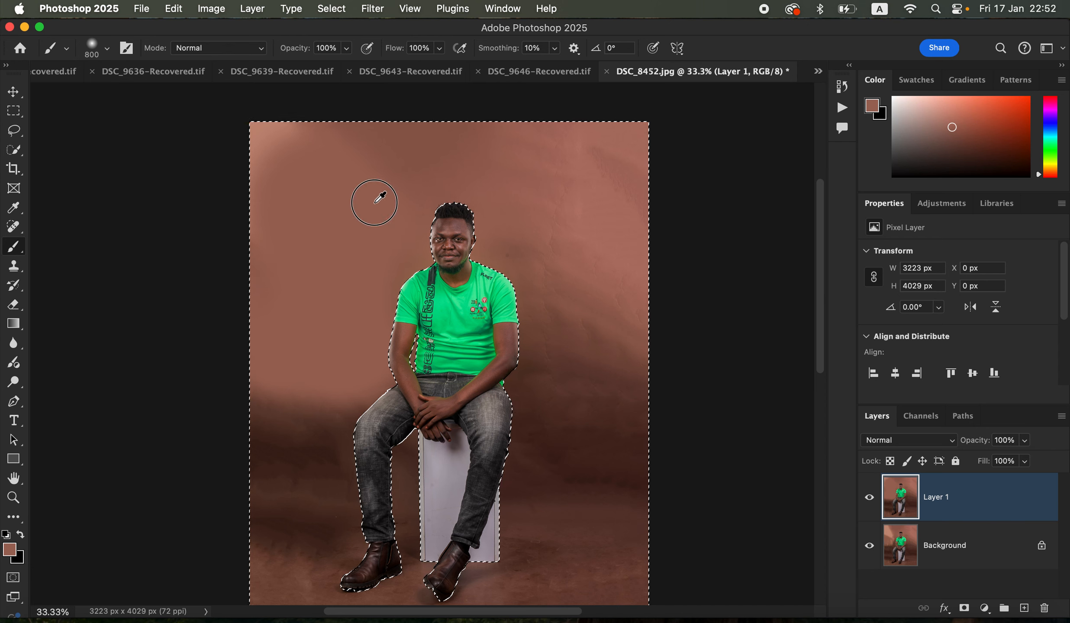
mouse_move(375, 202)
mouse_down()
mouse_move(382, 148)
mouse_move(419, 143)
mouse_move(485, 168)
mouse_up()
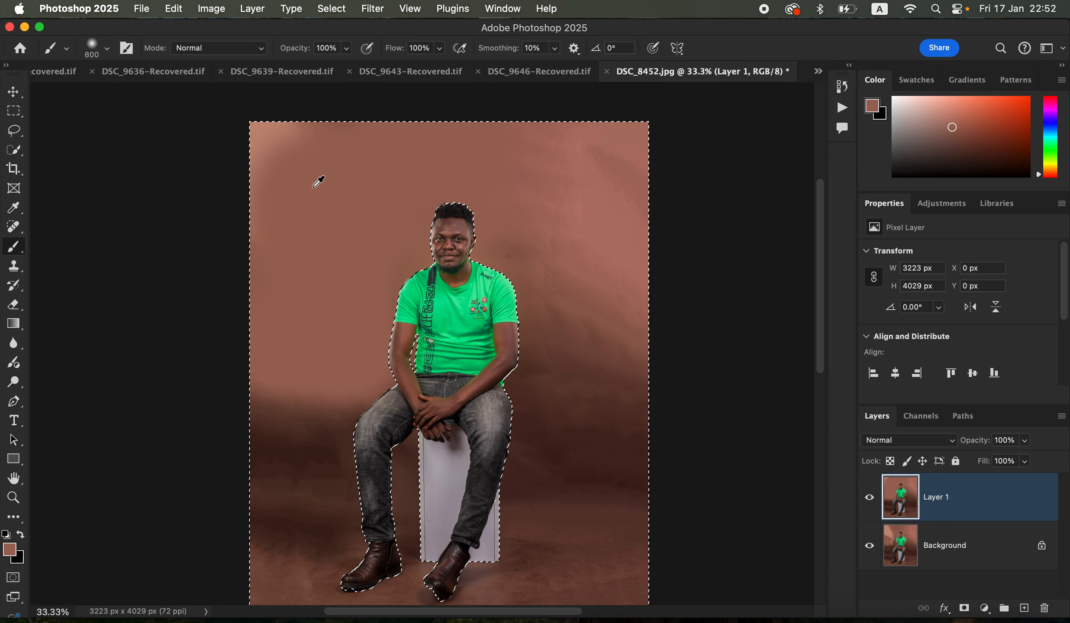
drag(279, 140, 267, 140)
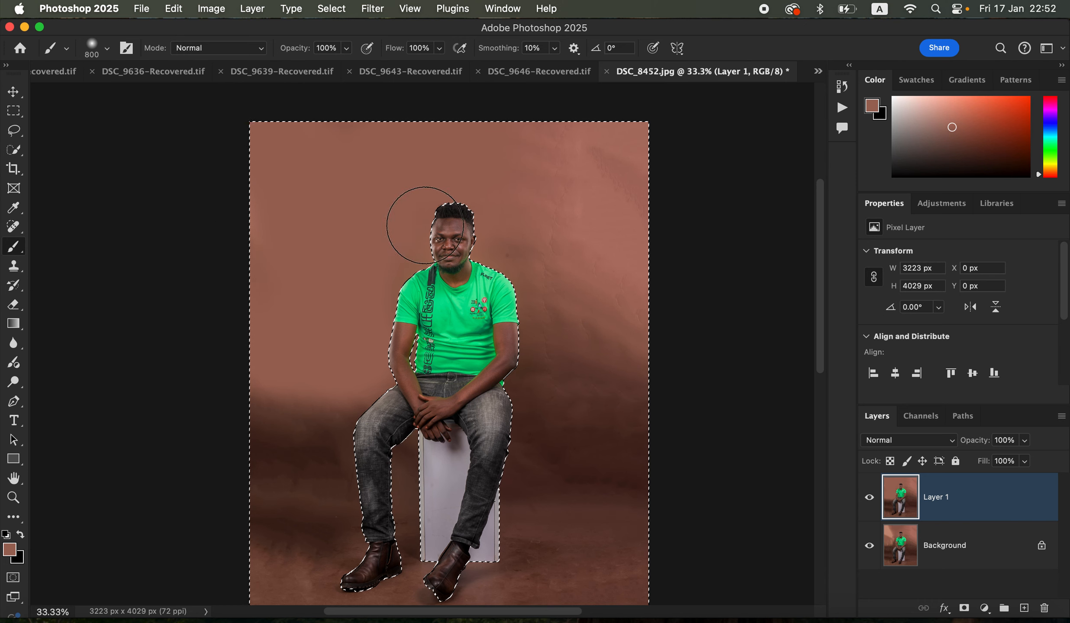
Sample the backdrop brown and paint over the uneven wall on the shirt-logo side, from the upper corner down to thigh level
alt+click(514, 162)
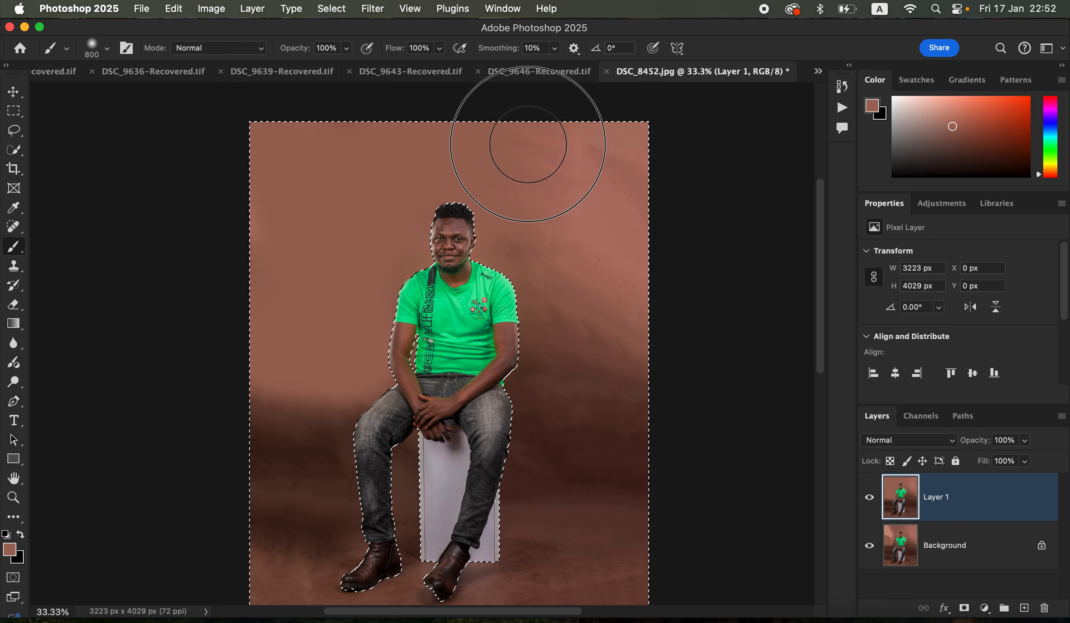
mouse_move(554, 225)
mouse_down()
mouse_move(604, 169)
mouse_move(623, 197)
mouse_move(607, 158)
mouse_move(593, 152)
mouse_move(607, 253)
mouse_up()
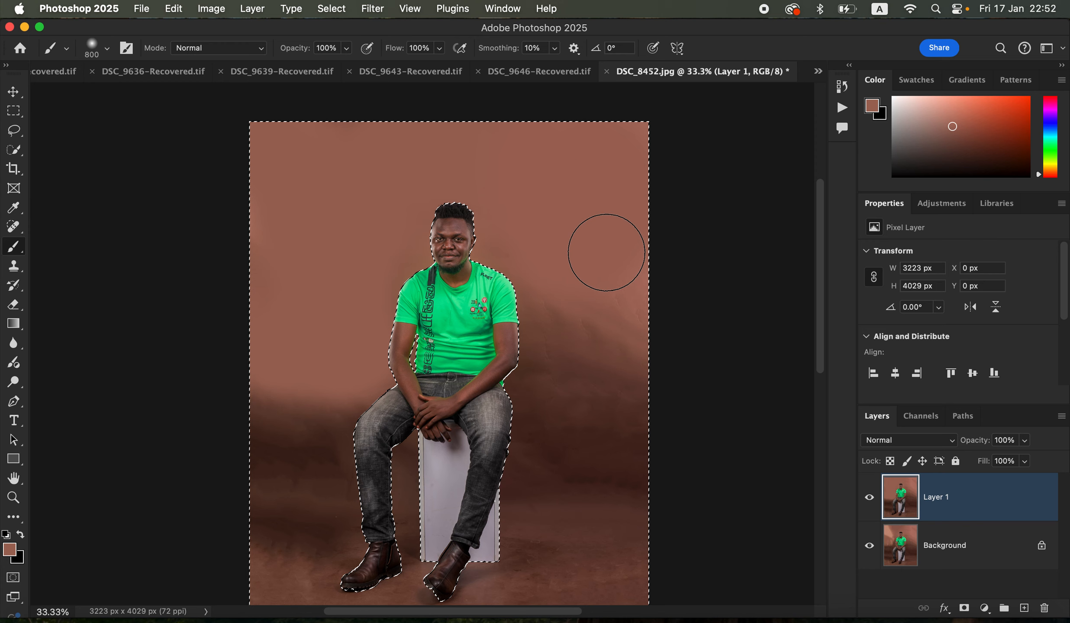
alt+click(545, 263)
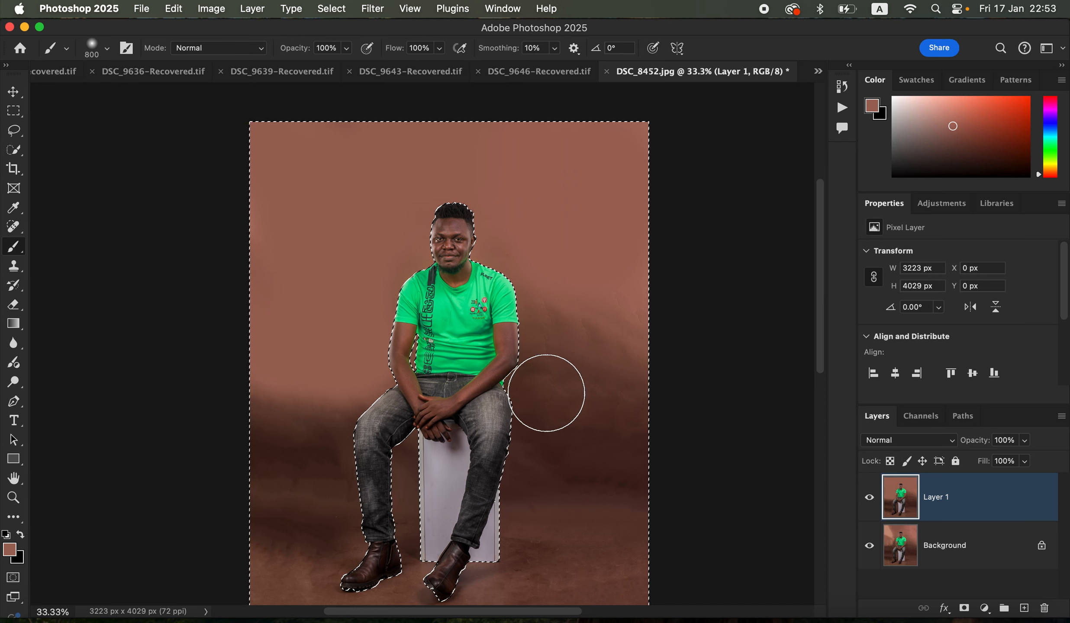
alt+click(555, 279)
mouse_move(554, 329)
mouse_down()
mouse_move(562, 364)
mouse_move(596, 329)
mouse_move(616, 375)
mouse_move(614, 389)
mouse_move(568, 383)
mouse_move(541, 392)
mouse_move(541, 444)
mouse_move(646, 433)
mouse_move(572, 436)
mouse_up()
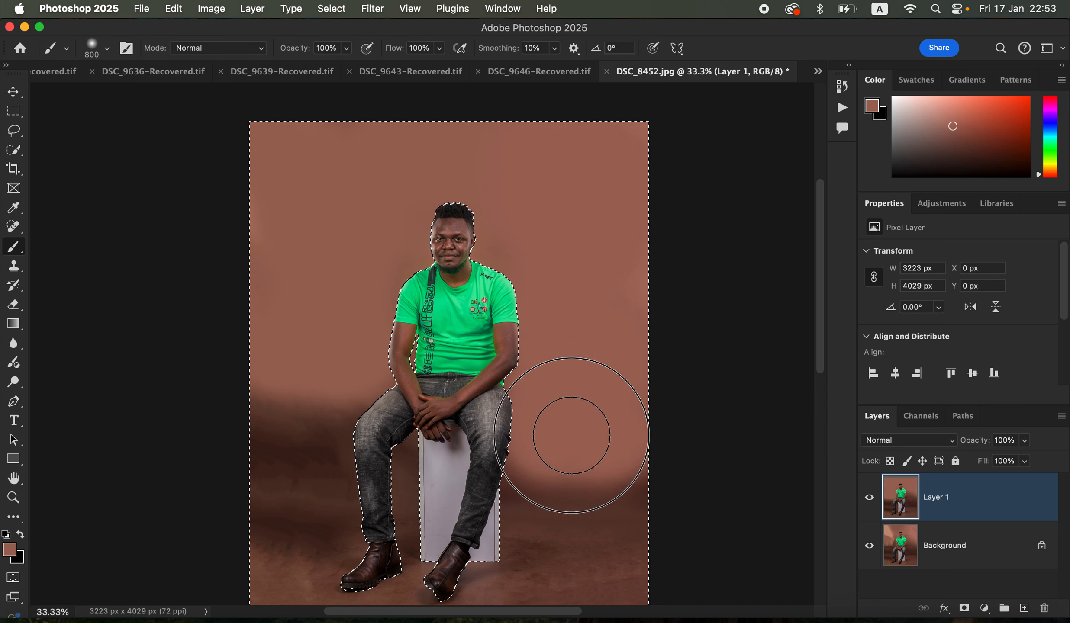
Reduce the brush to 400 px and extend the brown wall colour down to the floor line on the shirt-logo side
key(bracketleft)
key(bracketleft)
key(bracketleft)
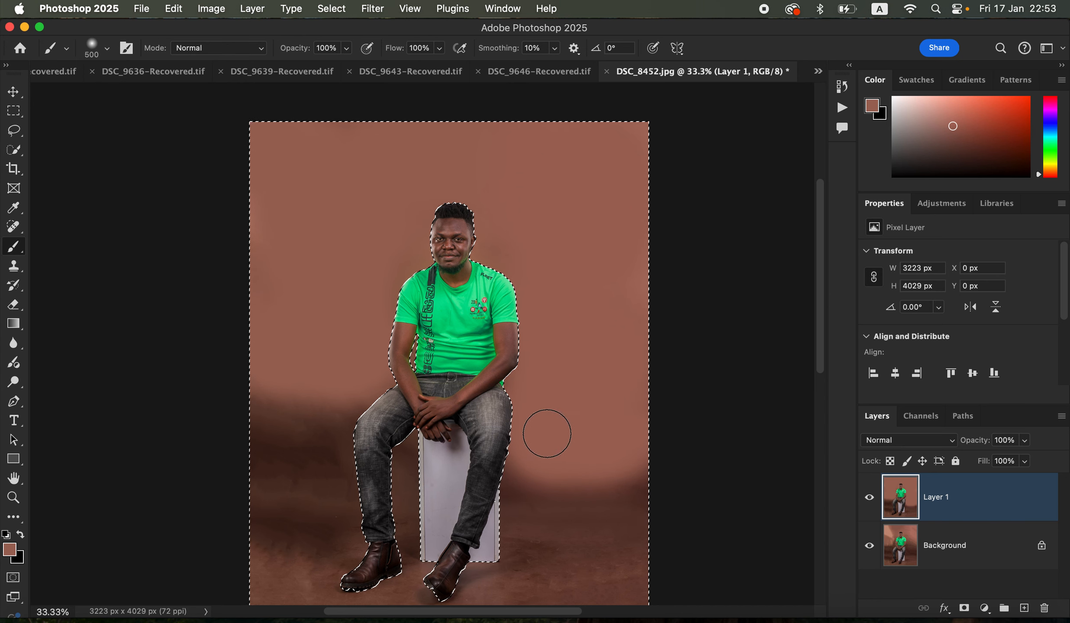
mouse_move(531, 451)
mouse_down()
mouse_move(524, 465)
mouse_move(544, 499)
mouse_move(598, 485)
mouse_move(562, 483)
mouse_move(644, 473)
mouse_up()
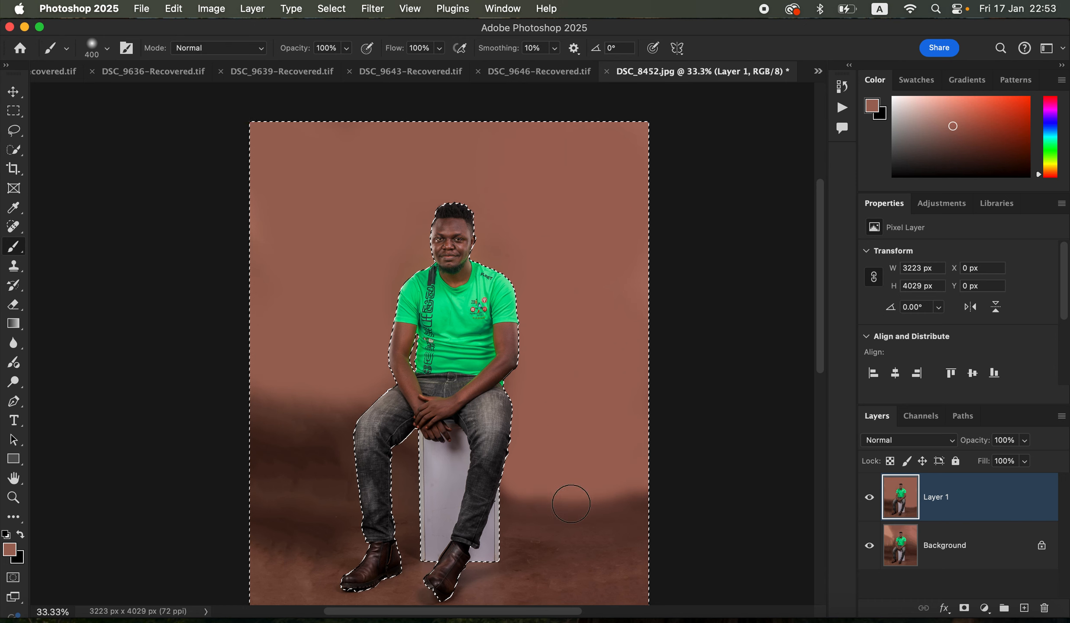
mouse_move(619, 485)
mouse_down()
mouse_move(631, 484)
mouse_move(611, 481)
mouse_up()
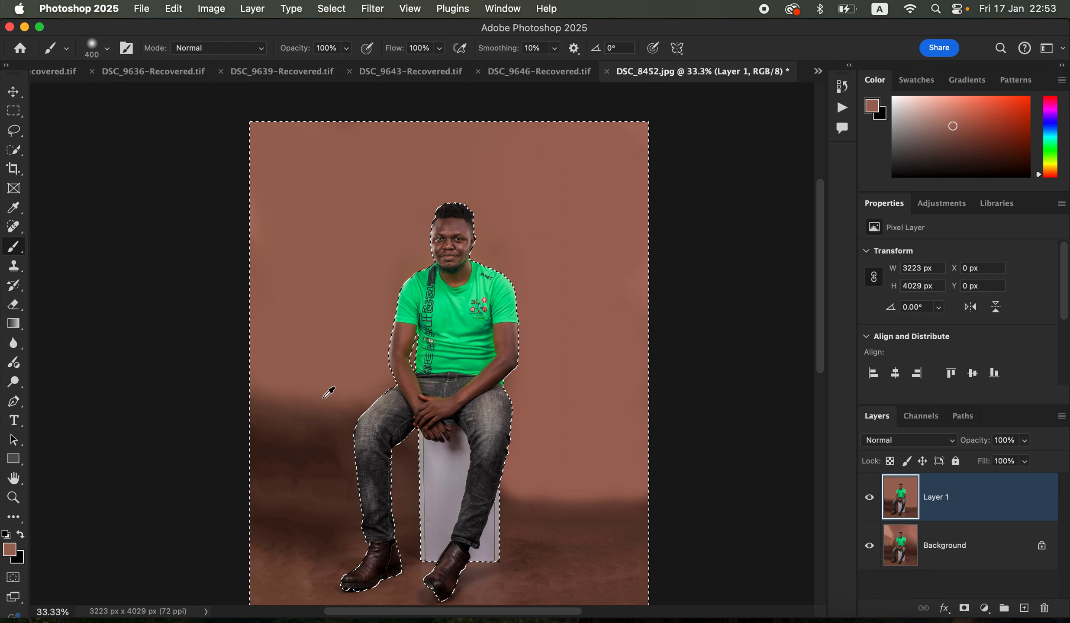
Paint the dark wall area on the strap side down to the floor line and touch up the wall beside the opposite leg
alt+click(284, 380)
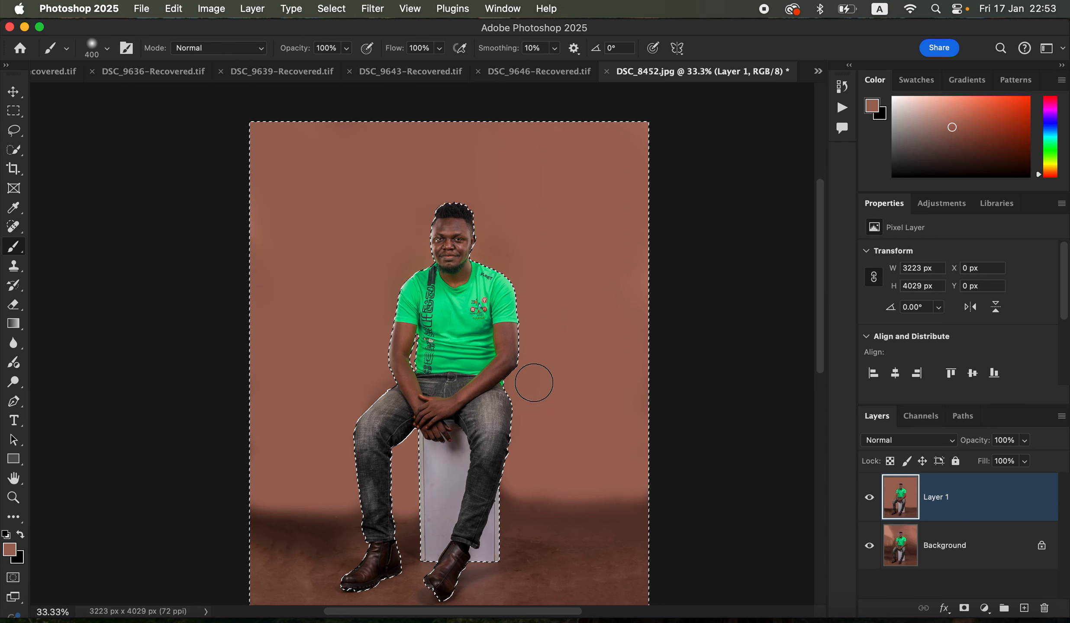
alt+click(540, 367)
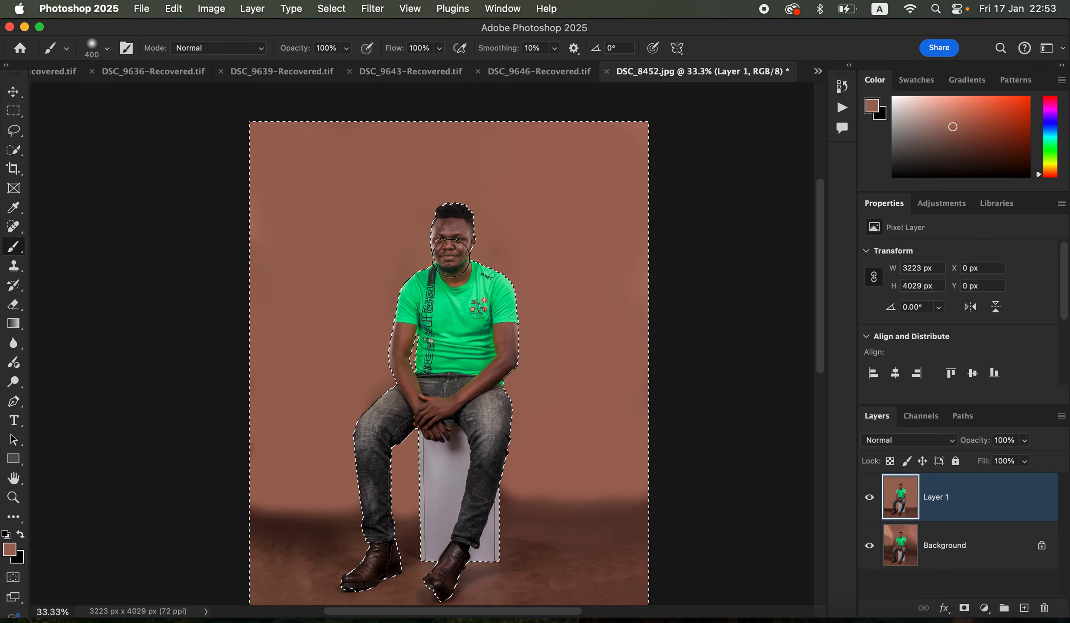
alt+click(525, 478)
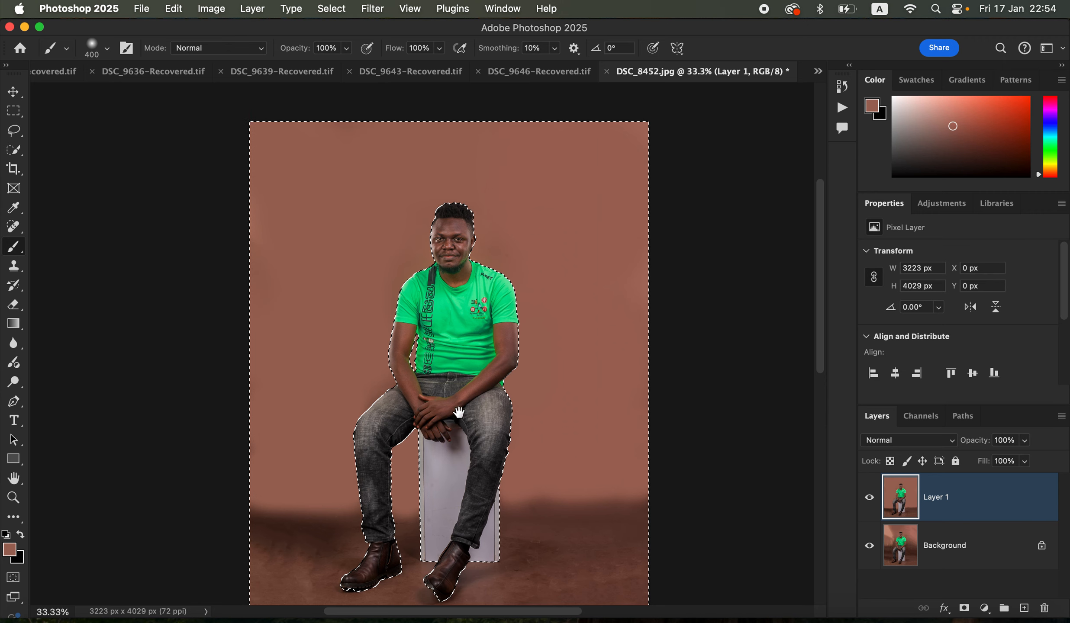
drag(470, 411, 478, 373)
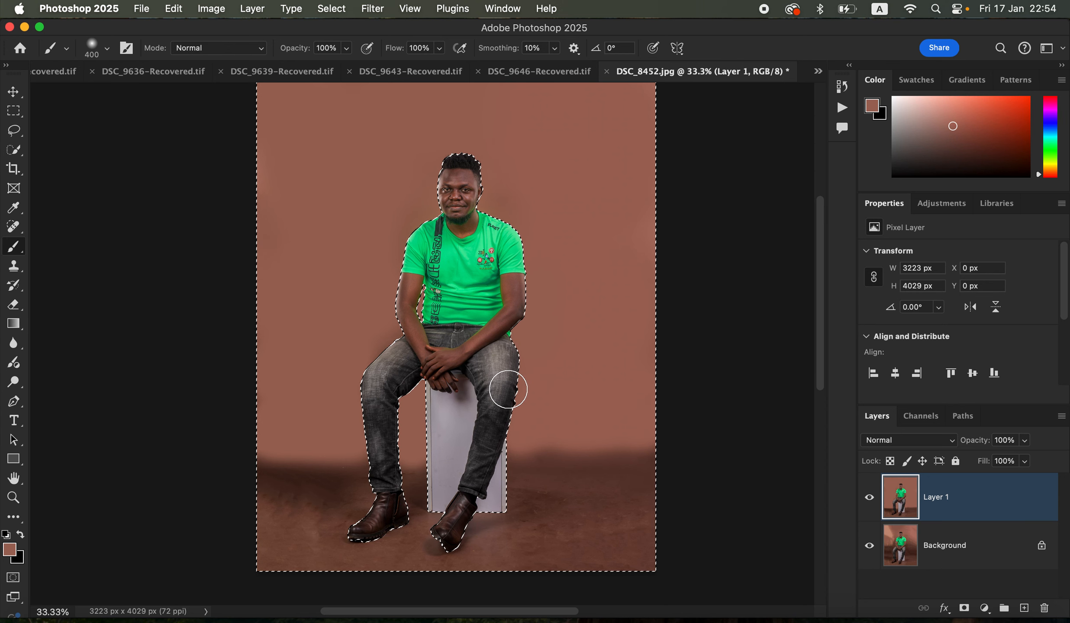
Touch up the dark wall patch beside the strap-side thigh with the backdrop brown and clear the selection
key(super+d)
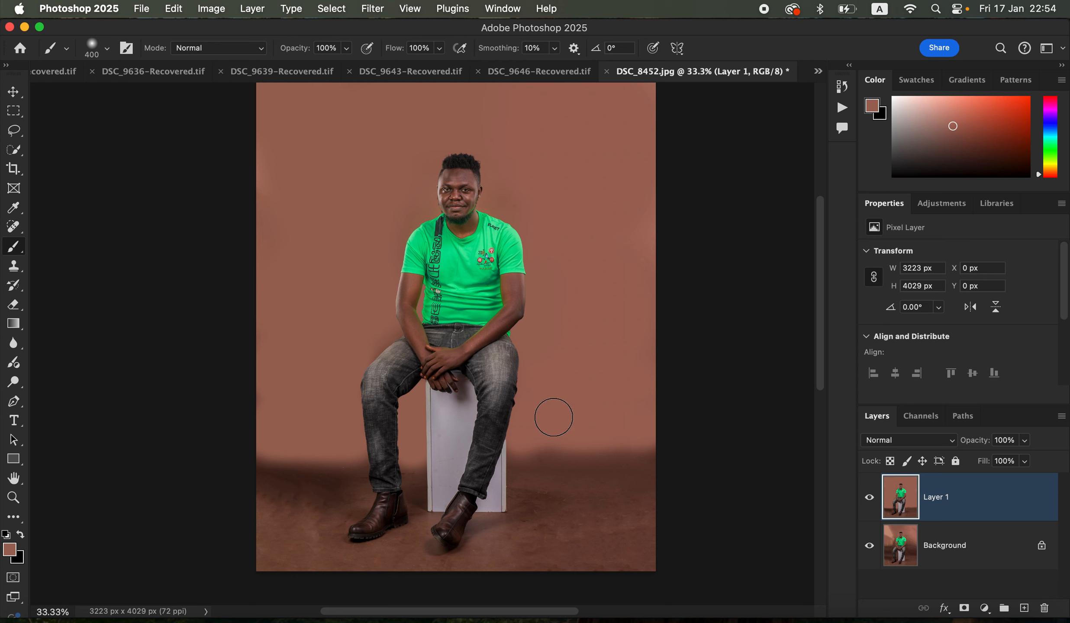
key(super+z)
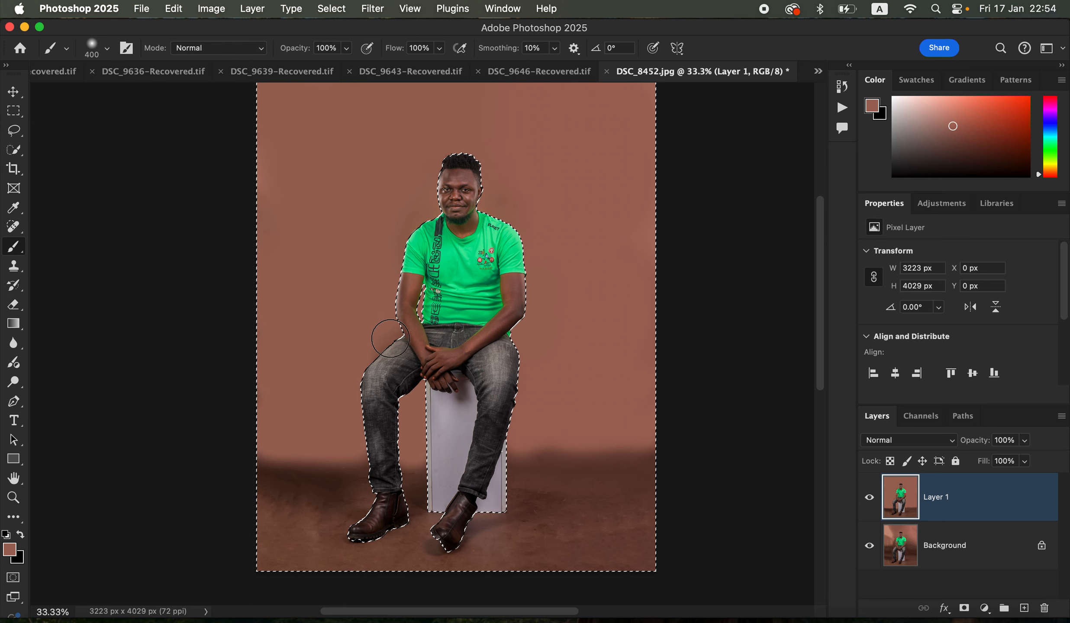
alt+click(363, 346)
mouse_move(379, 356)
mouse_down()
mouse_move(392, 340)
mouse_move(378, 348)
mouse_move(386, 325)
mouse_move(380, 351)
mouse_up()
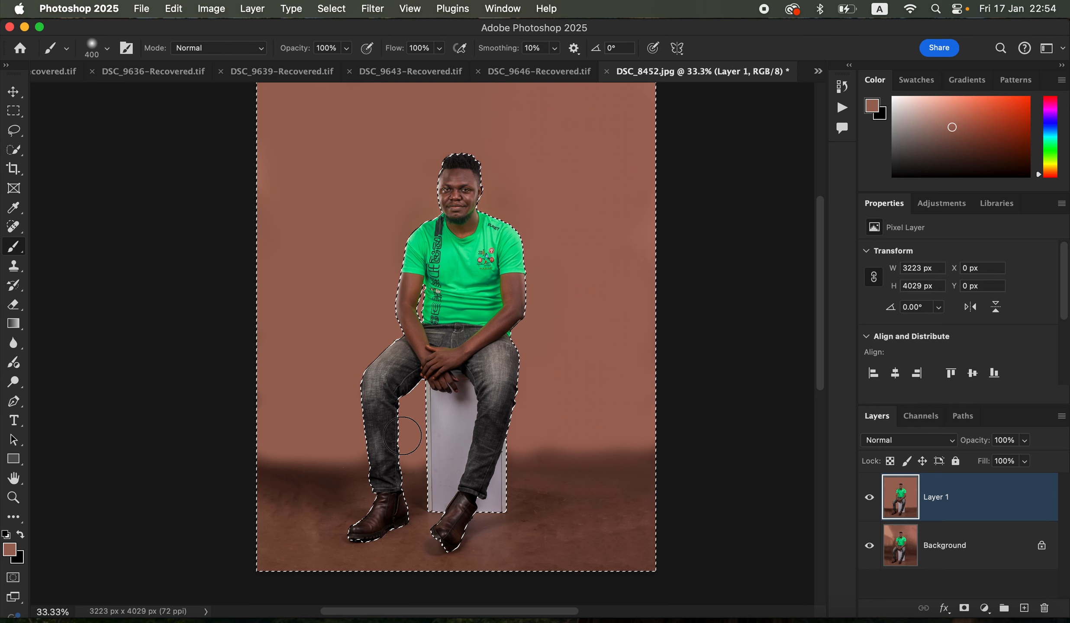
key(ctrl+d)
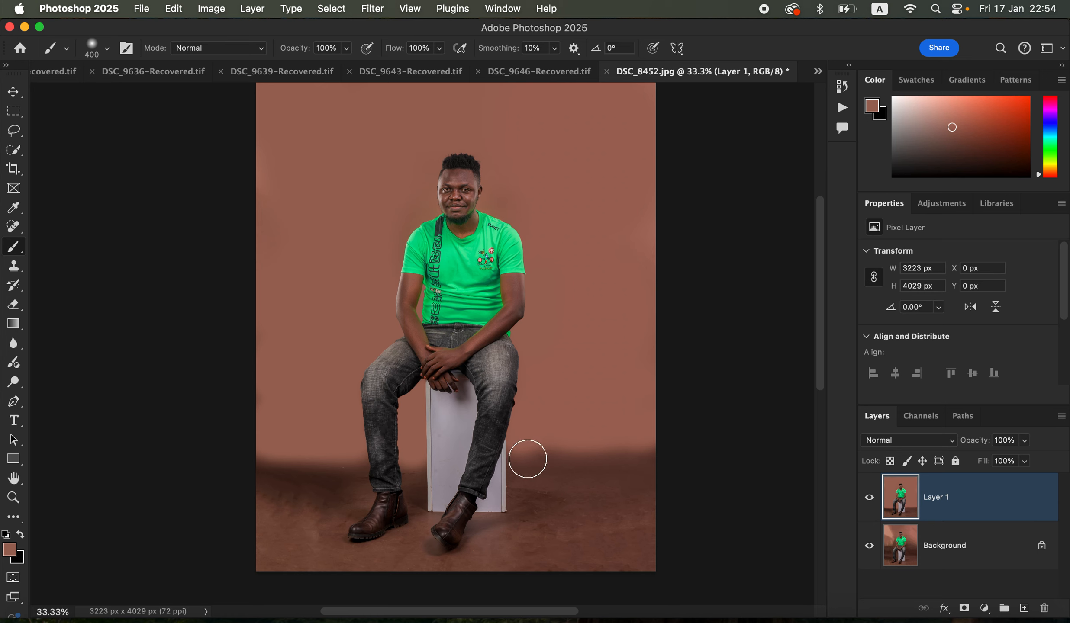
Switch to the Mixer Brush tool and check its brush size and hardness settings
right_click(15, 255)
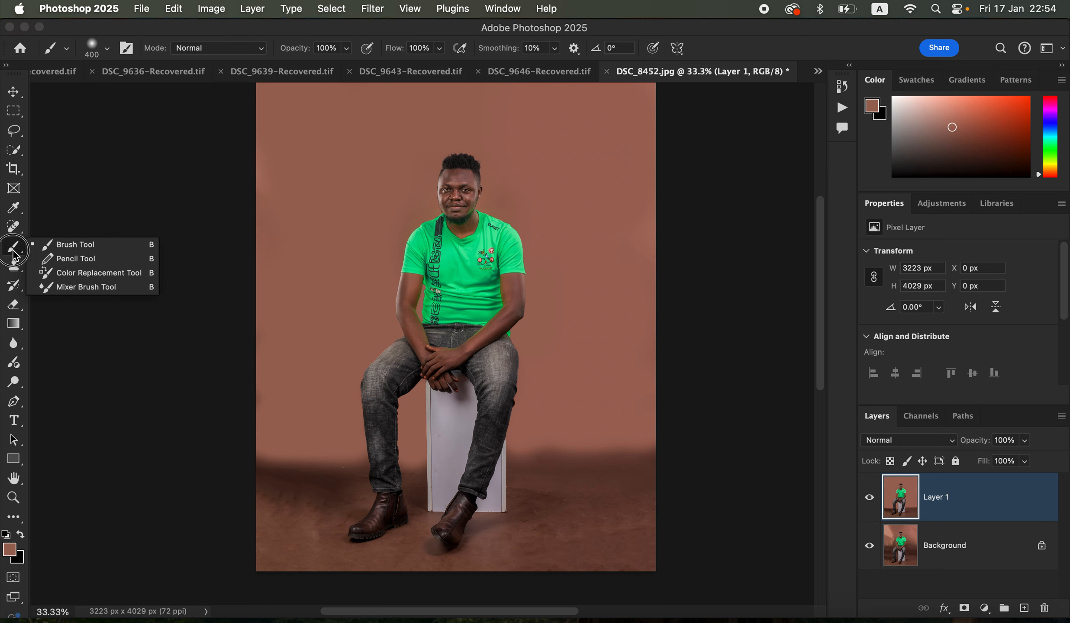
click(95, 288)
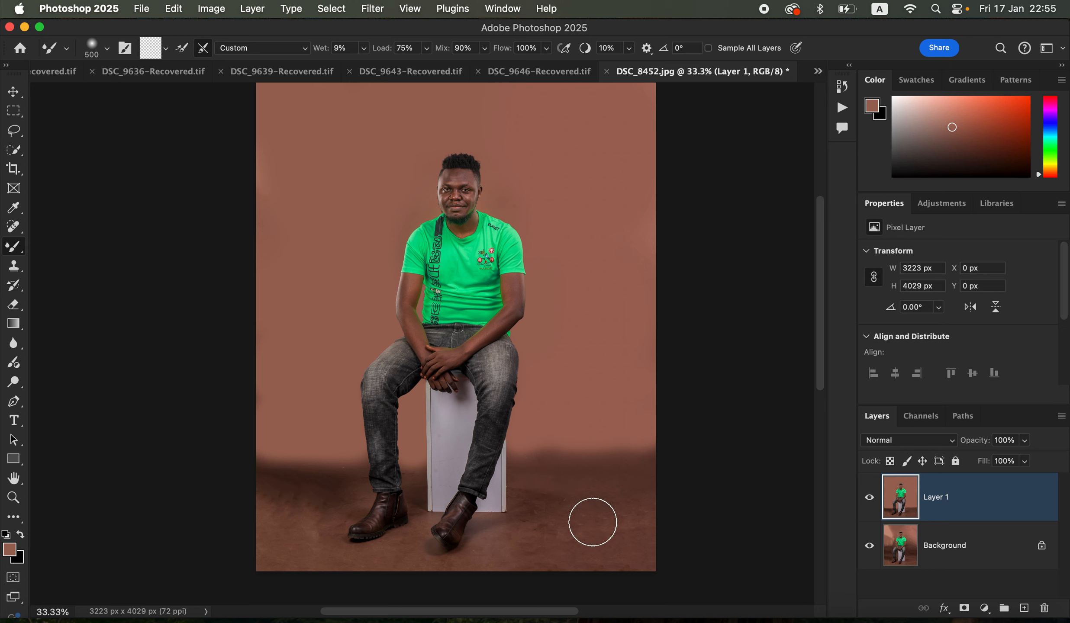
right_click(16, 255)
click(82, 290)
click(108, 50)
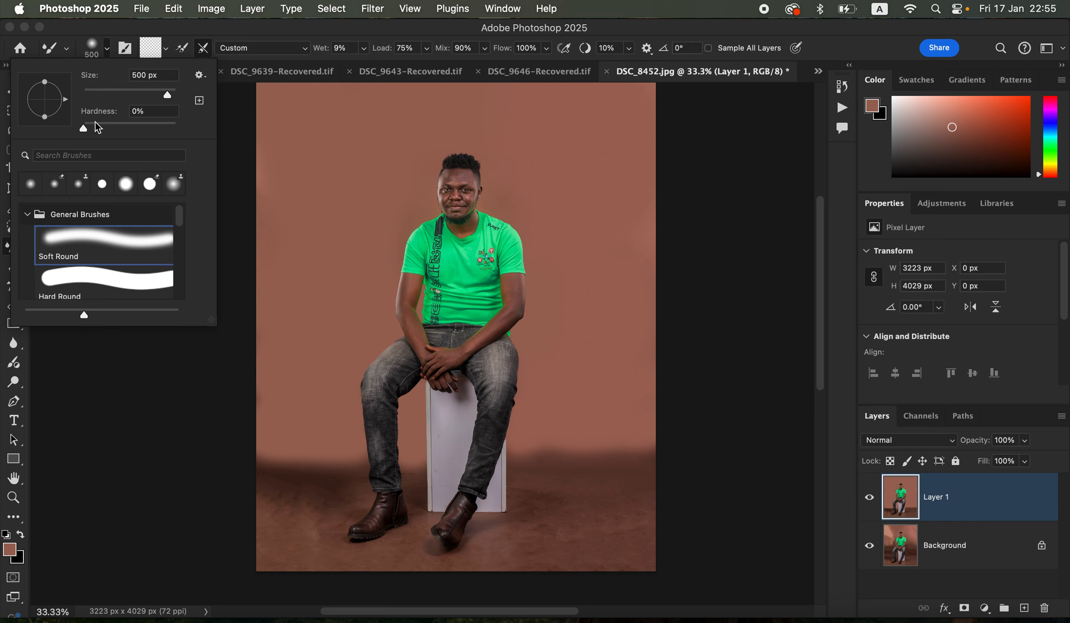
click(113, 50)
Clean the Mixer Brush so that it carries no loaded paint
click(166, 51)
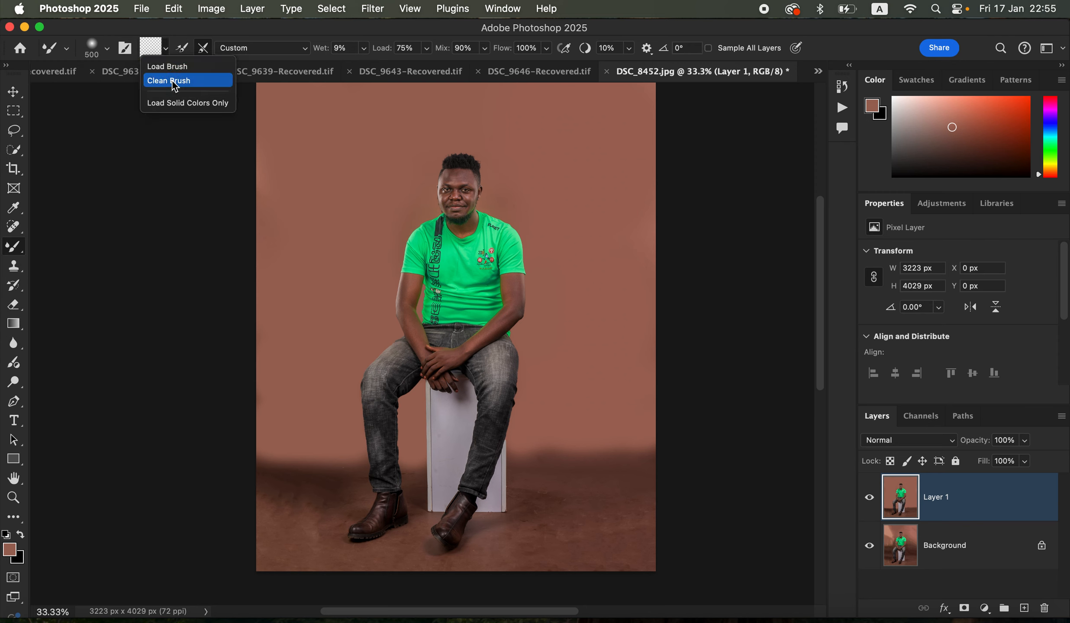
click(173, 82)
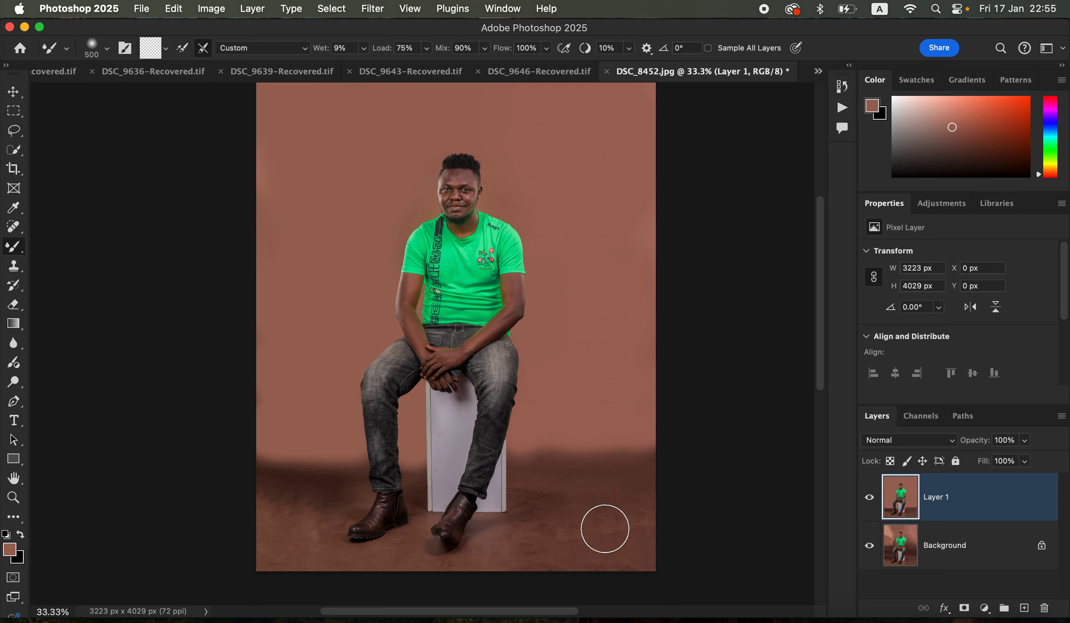
click(166, 52)
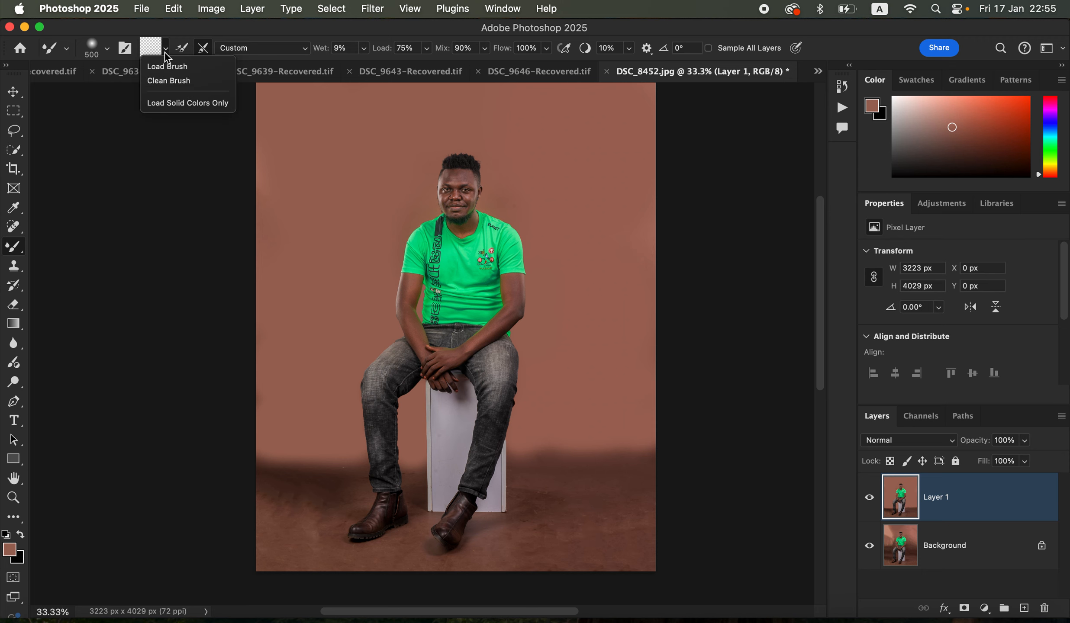
click(170, 81)
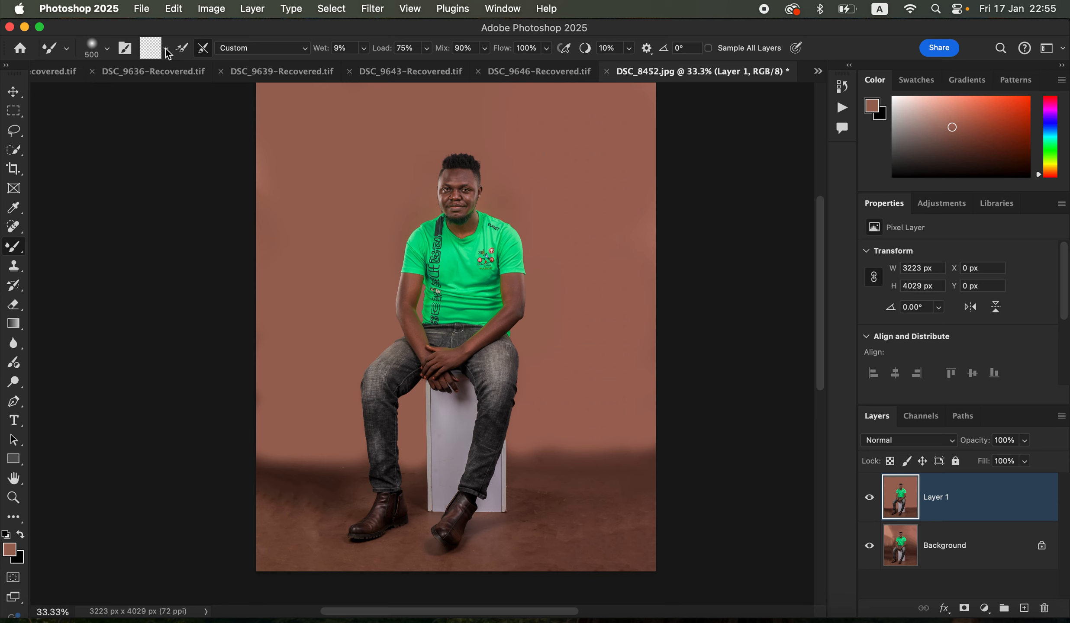
click(166, 51)
click(175, 81)
With a 250 px Mixer Brush, blend the dark floor area beside the white box on the shirt-logo side
key(super+equal)
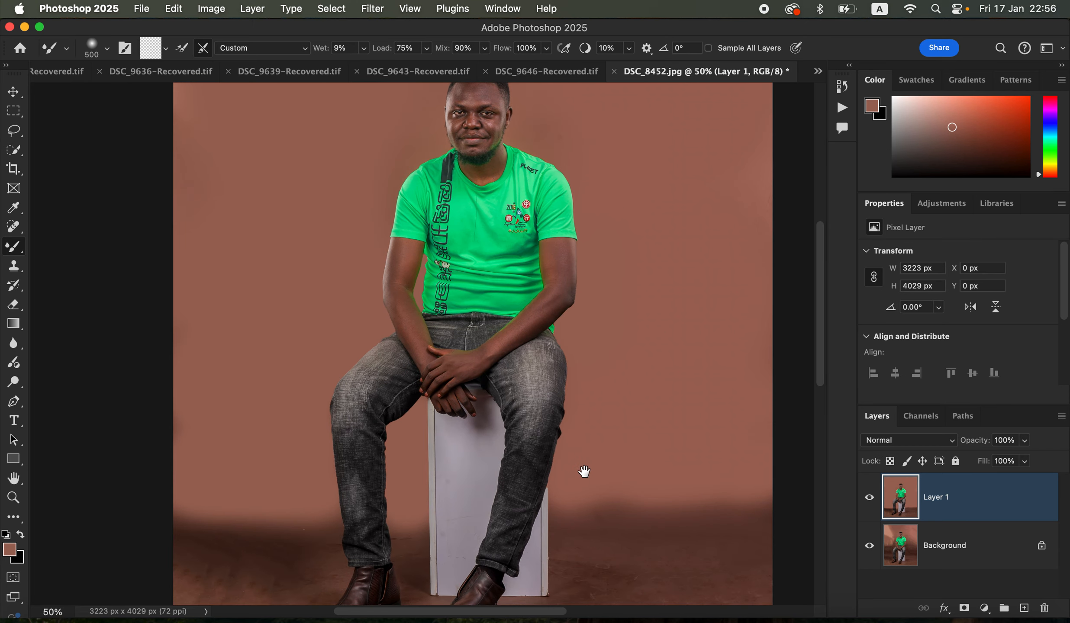
drag(593, 425, 591, 274)
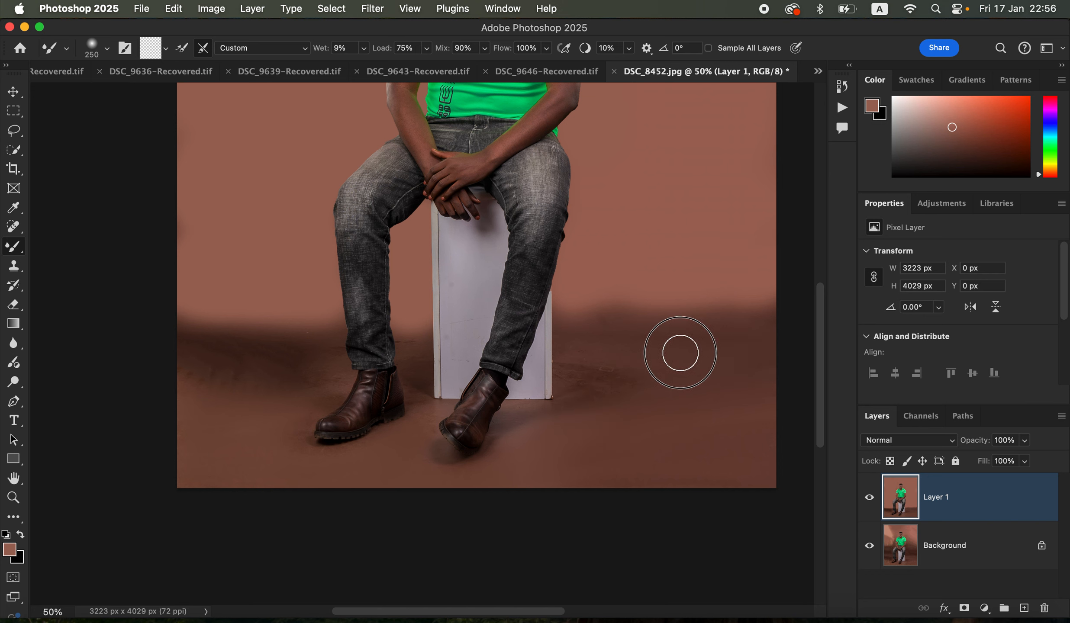
mouse_move(589, 327)
mouse_down()
mouse_move(702, 321)
mouse_move(576, 319)
mouse_move(778, 320)
mouse_move(685, 325)
mouse_move(782, 332)
mouse_move(656, 356)
mouse_move(762, 334)
mouse_move(734, 321)
mouse_move(753, 325)
mouse_move(709, 362)
mouse_move(671, 358)
mouse_move(723, 353)
mouse_move(631, 350)
mouse_move(575, 316)
mouse_move(606, 324)
mouse_move(616, 362)
mouse_move(672, 363)
mouse_move(622, 358)
mouse_up()
Smooth the scuffed floor beside the white box and next to the logo-side boot, reducing the Mixer Brush from 200 to 125 px
key(super+equal)
key(super+equal)
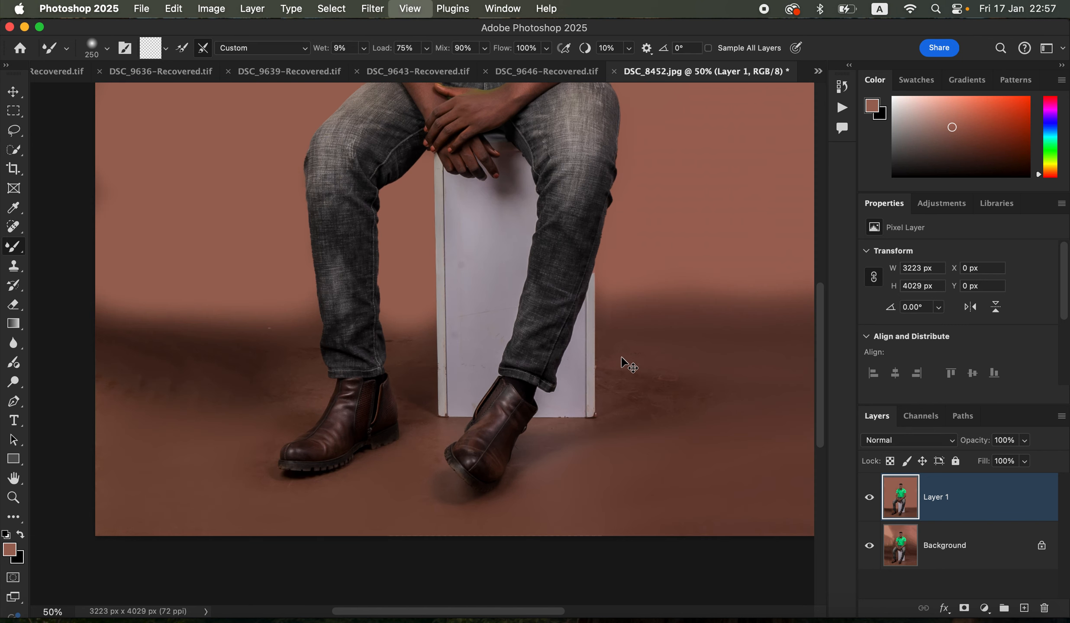
drag(602, 432, 442, 437)
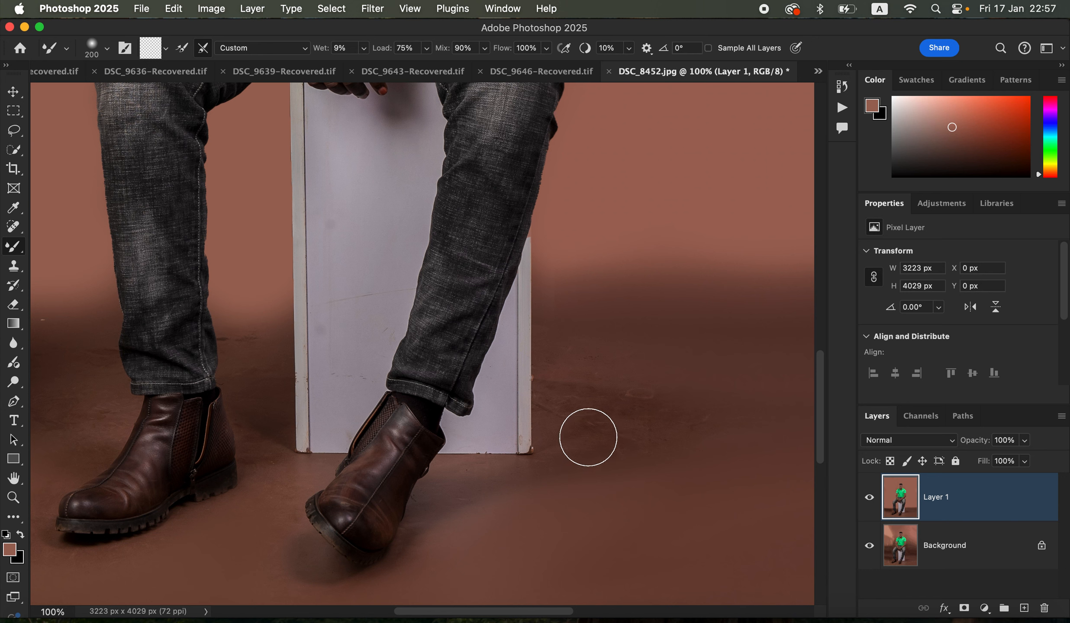
mouse_move(570, 398)
mouse_down()
mouse_move(631, 404)
mouse_move(553, 406)
mouse_move(567, 420)
mouse_move(630, 405)
mouse_move(562, 401)
mouse_move(556, 416)
mouse_move(583, 362)
mouse_move(616, 367)
mouse_move(559, 352)
mouse_move(594, 339)
mouse_move(559, 319)
mouse_move(576, 286)
mouse_move(563, 289)
mouse_move(667, 305)
mouse_up()
mouse_move(574, 361)
mouse_down()
mouse_move(633, 379)
mouse_move(664, 410)
mouse_move(578, 446)
mouse_move(680, 422)
mouse_move(567, 454)
mouse_move(735, 415)
mouse_move(605, 395)
mouse_move(701, 394)
mouse_move(598, 396)
mouse_move(607, 379)
mouse_move(571, 375)
mouse_move(554, 407)
mouse_move(567, 371)
mouse_move(680, 383)
mouse_move(680, 392)
mouse_move(579, 455)
mouse_move(513, 475)
mouse_move(465, 475)
mouse_move(477, 471)
mouse_move(408, 549)
mouse_up()
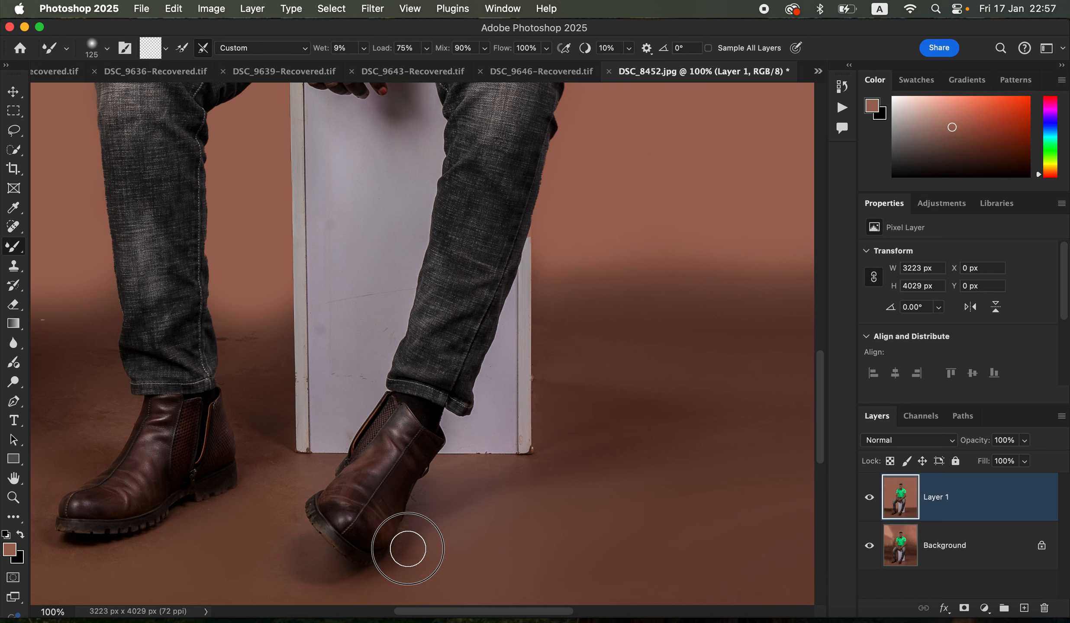
drag(598, 419, 556, 388)
drag(566, 349, 541, 360)
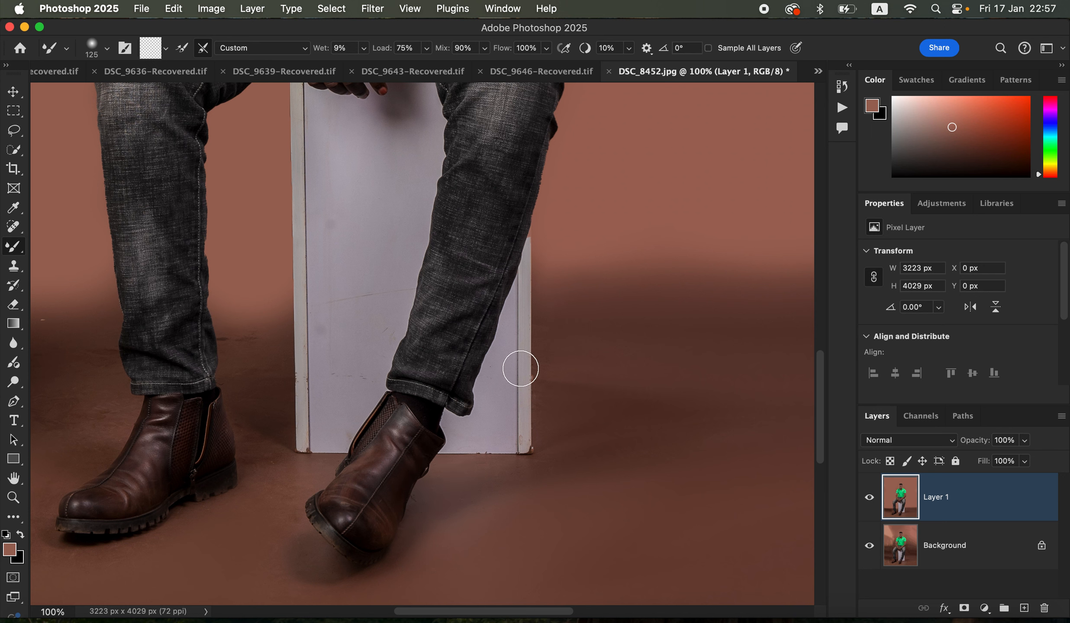
With an 80 px Mixer Brush, blend the floor between the strap-side boot and the white box and beyond the box
mouse_move(238, 342)
mouse_down()
mouse_move(268, 366)
mouse_move(237, 343)
mouse_move(266, 382)
mouse_move(268, 420)
mouse_up()
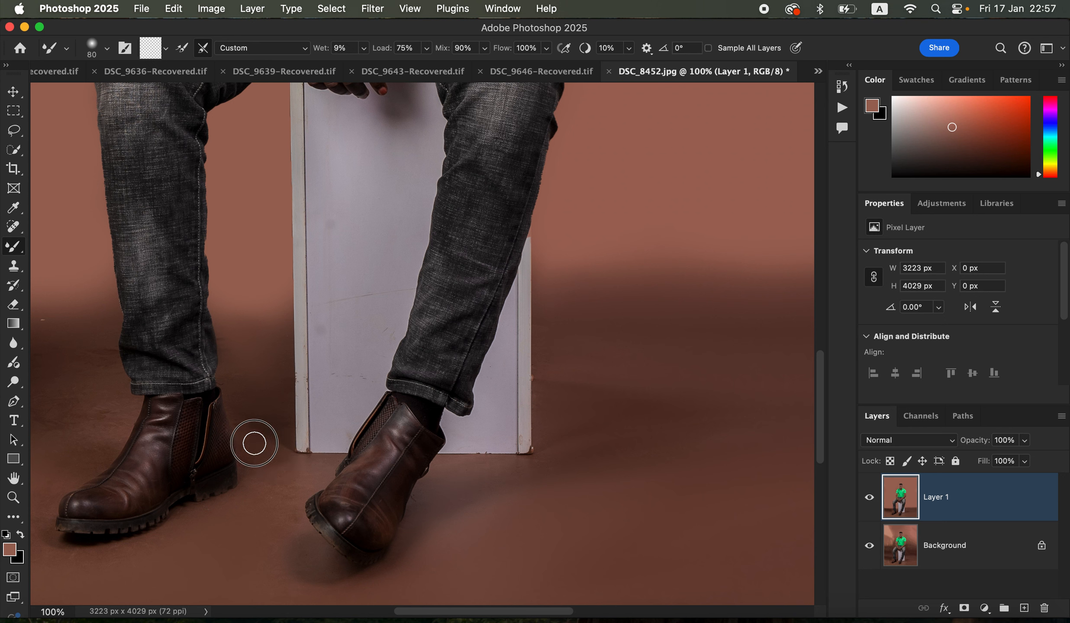
mouse_move(255, 444)
mouse_down()
mouse_move(238, 416)
mouse_move(257, 436)
mouse_up()
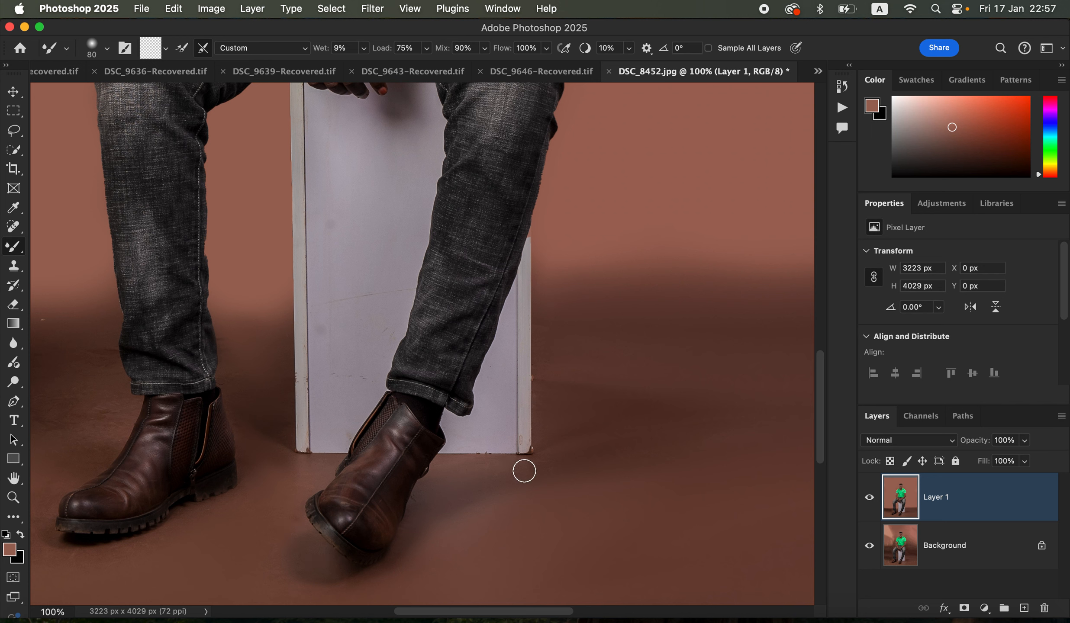
drag(628, 437, 774, 415)
Smooth the creased floor shadow outside the strap-side boot at 125 px, and the gap between leg and box at 100 px
scroll(478, 459, left, 10)
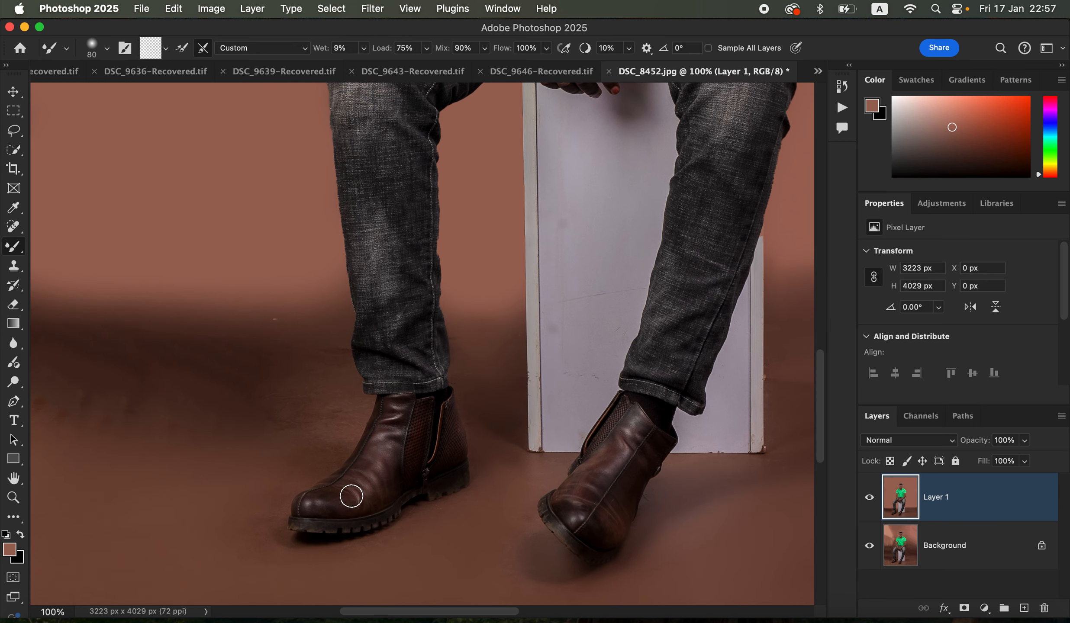
scroll(430, 477, left, 7)
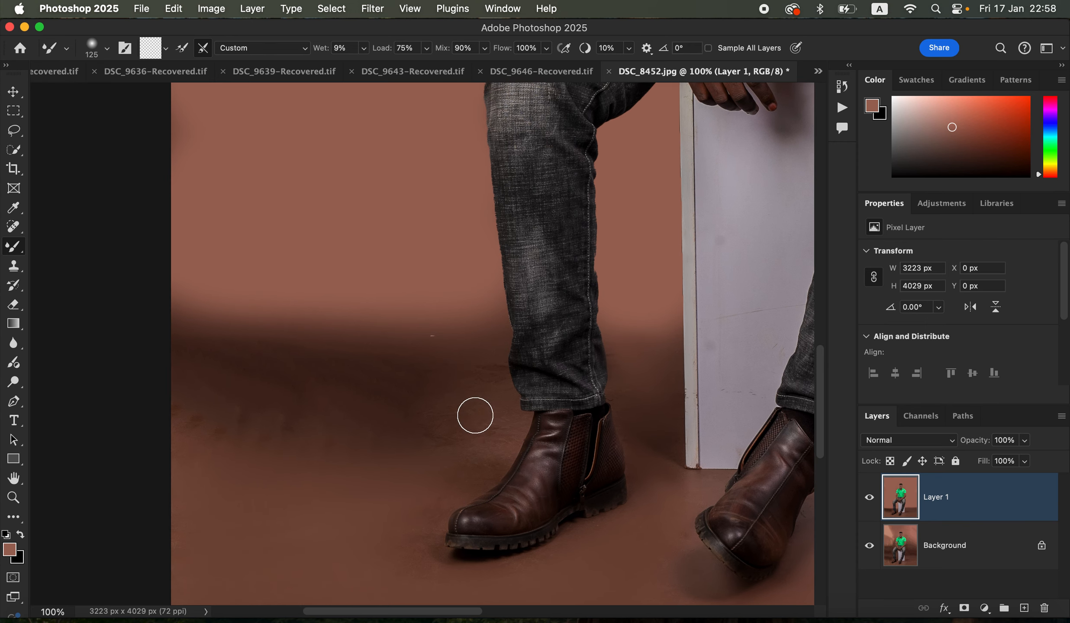
mouse_move(475, 416)
mouse_down()
mouse_move(490, 371)
mouse_move(499, 428)
mouse_move(479, 436)
mouse_move(474, 458)
mouse_up()
mouse_move(422, 428)
mouse_down()
mouse_move(250, 426)
mouse_move(370, 431)
mouse_move(296, 449)
mouse_move(431, 435)
mouse_move(398, 428)
mouse_move(450, 423)
mouse_move(437, 385)
mouse_move(319, 392)
mouse_move(240, 367)
mouse_move(292, 390)
mouse_move(264, 422)
mouse_move(417, 430)
mouse_up()
drag(488, 369, 489, 375)
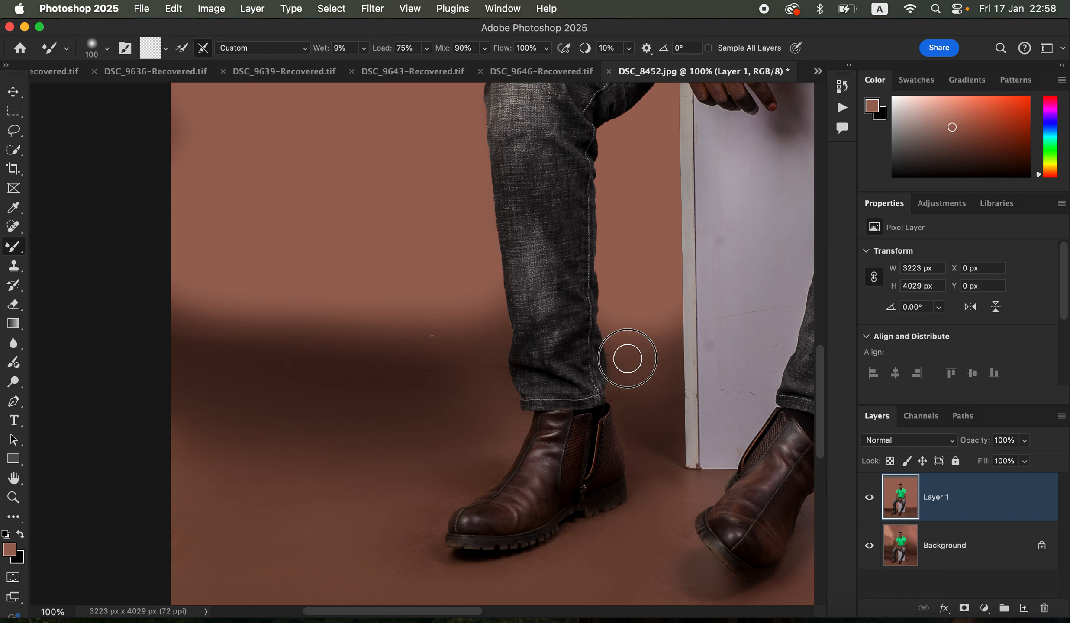
drag(628, 359, 623, 397)
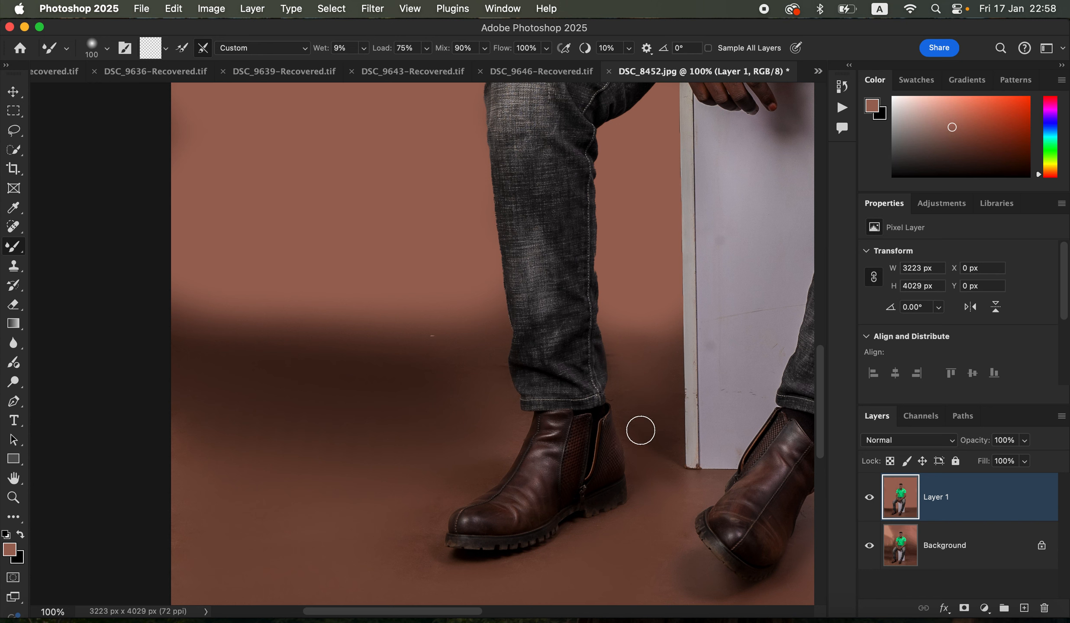
With a 250 px Mixer Brush, even out the floor outside the strap-side boot, from the shadow to the lower corner
mouse_move(418, 539)
mouse_down()
mouse_move(427, 502)
mouse_move(484, 466)
mouse_move(430, 502)
mouse_move(493, 454)
mouse_move(505, 427)
mouse_move(439, 434)
mouse_up()
mouse_move(375, 449)
mouse_down()
mouse_move(287, 423)
mouse_move(322, 430)
mouse_move(321, 371)
mouse_move(342, 358)
mouse_move(454, 352)
mouse_move(423, 370)
mouse_move(449, 415)
mouse_up()
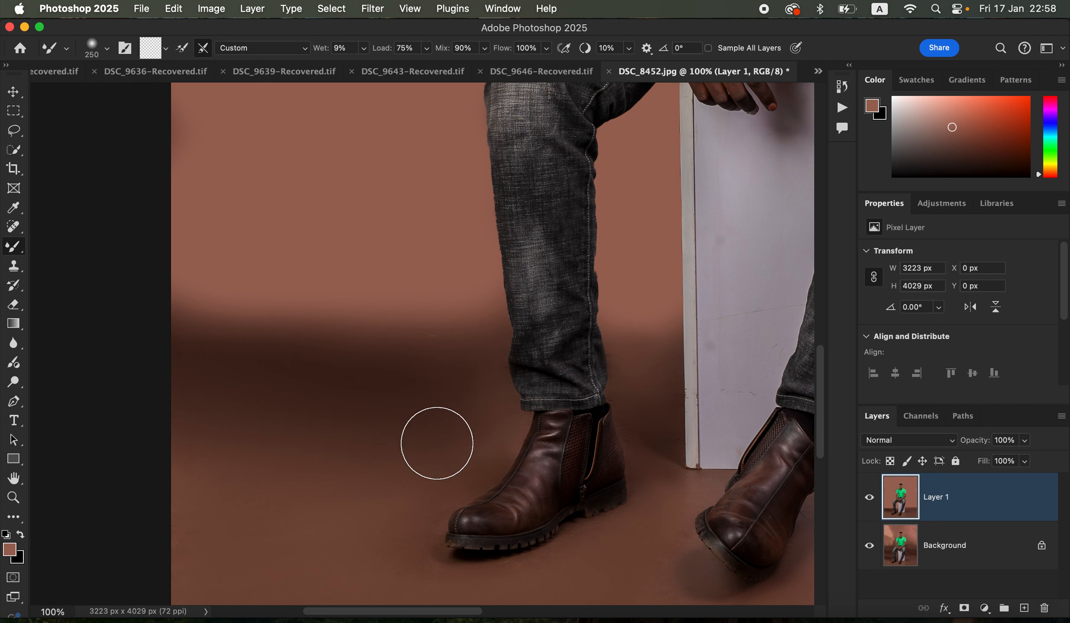
mouse_move(330, 509)
mouse_down()
mouse_move(348, 547)
mouse_move(380, 568)
mouse_move(381, 546)
mouse_move(399, 548)
mouse_move(400, 572)
mouse_move(317, 581)
mouse_move(282, 556)
mouse_up()
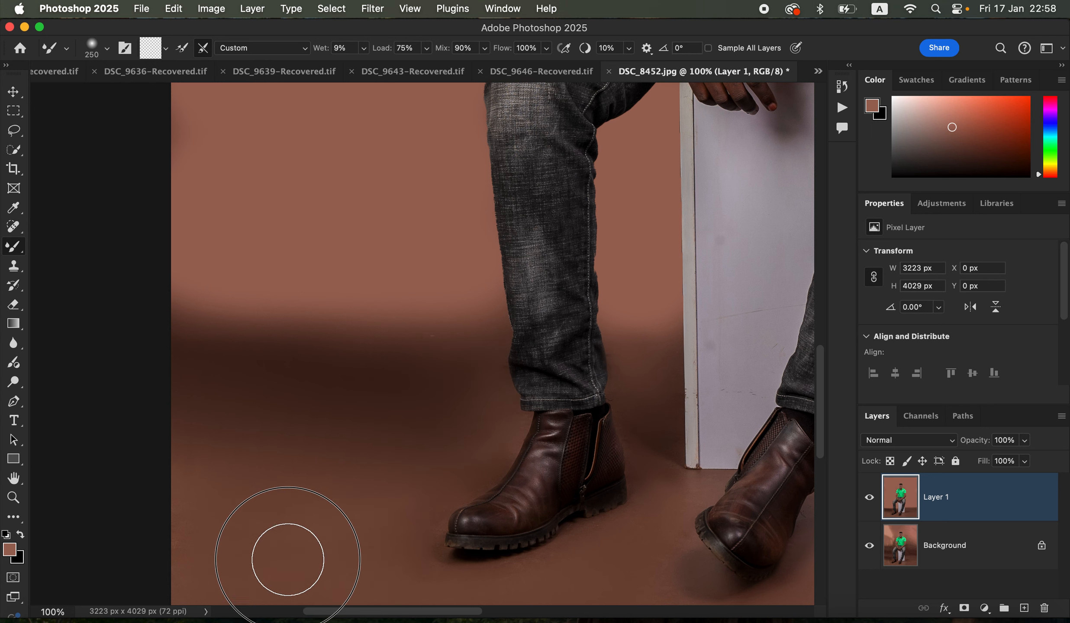
Blend the floor around and in front of both boots and across to the logo side of the box at 250 px
key(super+minus)
key(super+minus)
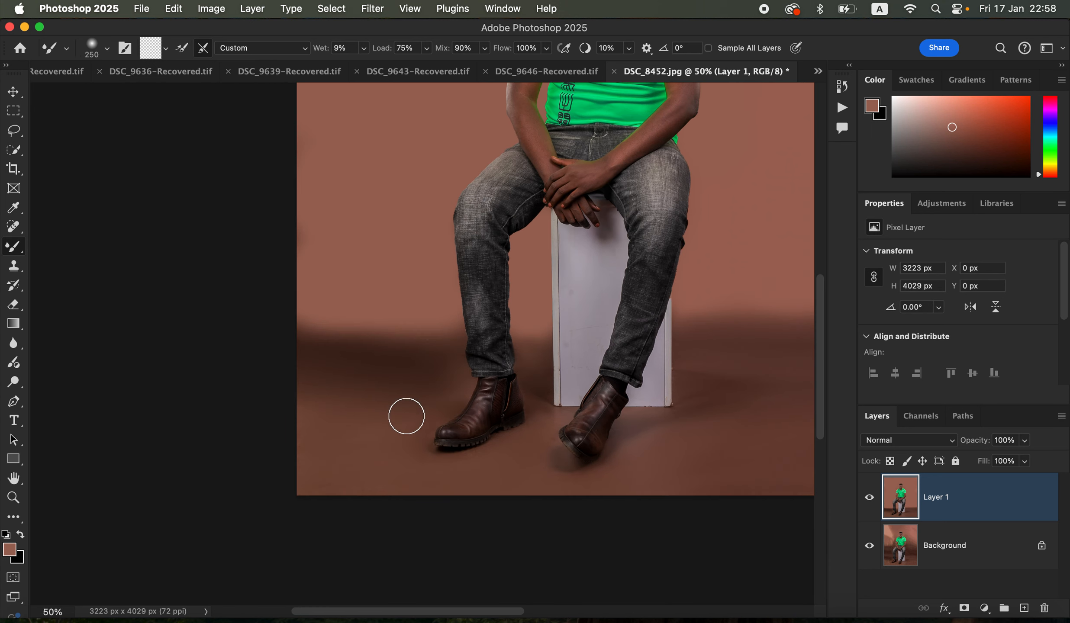
mouse_move(355, 420)
mouse_down()
mouse_move(337, 400)
mouse_move(305, 405)
mouse_move(446, 386)
mouse_up()
mouse_move(508, 476)
mouse_down()
mouse_move(436, 474)
mouse_move(582, 492)
mouse_move(549, 489)
mouse_move(734, 422)
mouse_move(700, 396)
mouse_up()
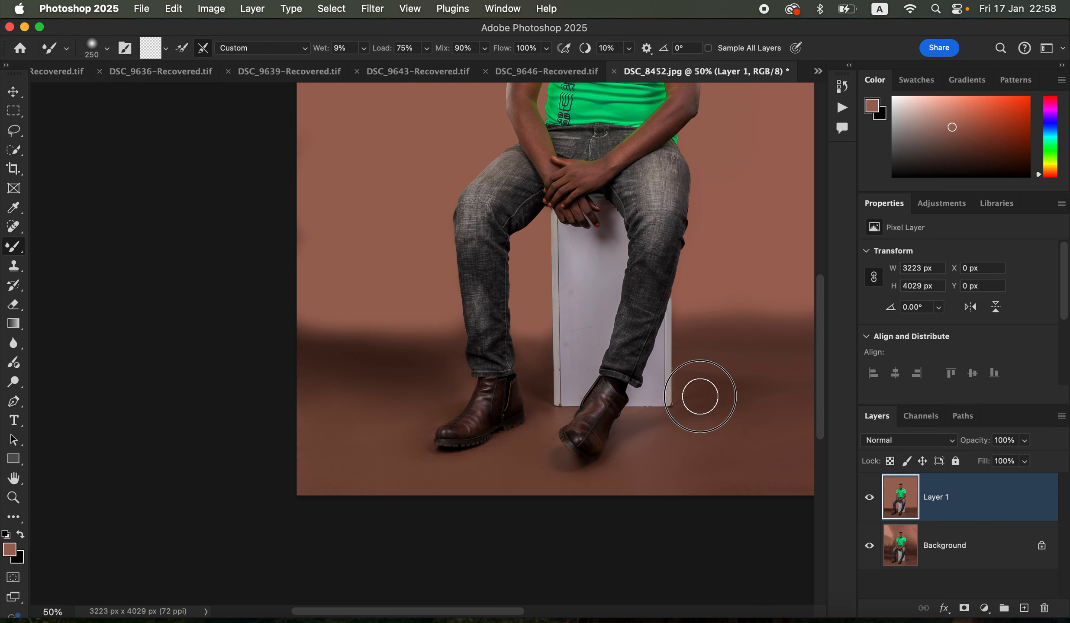
drag(742, 359, 779, 364)
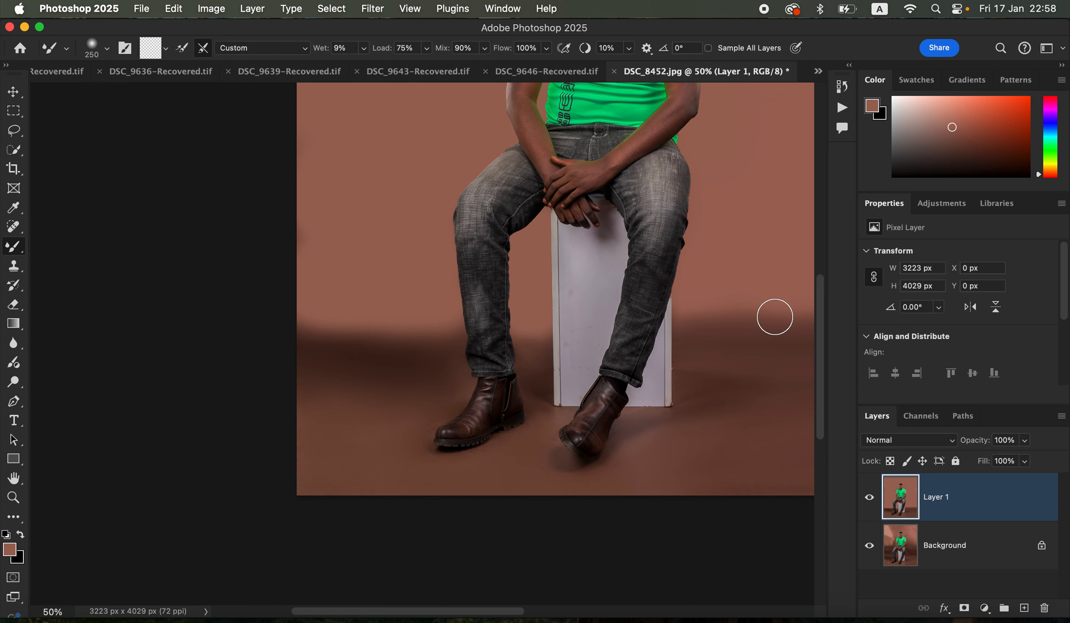
Enlarge the Mixer Brush to 600 px and soften the wall-to-floor transition and outer floor on both sides of the man
key(super+equal)
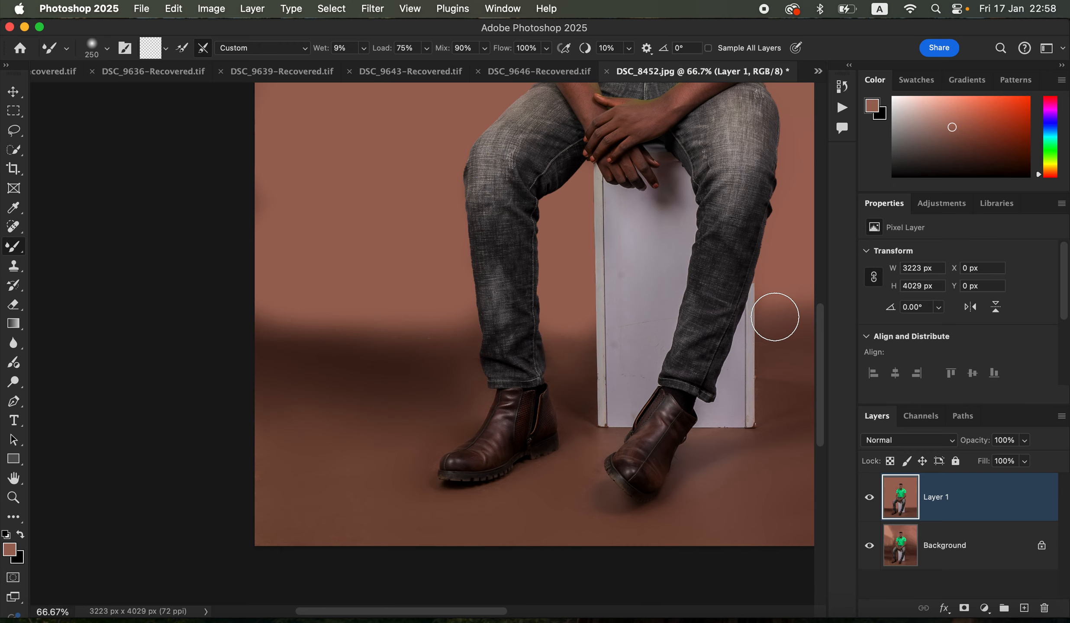
key(super+minus)
key(super+minus)
key(super+minus)
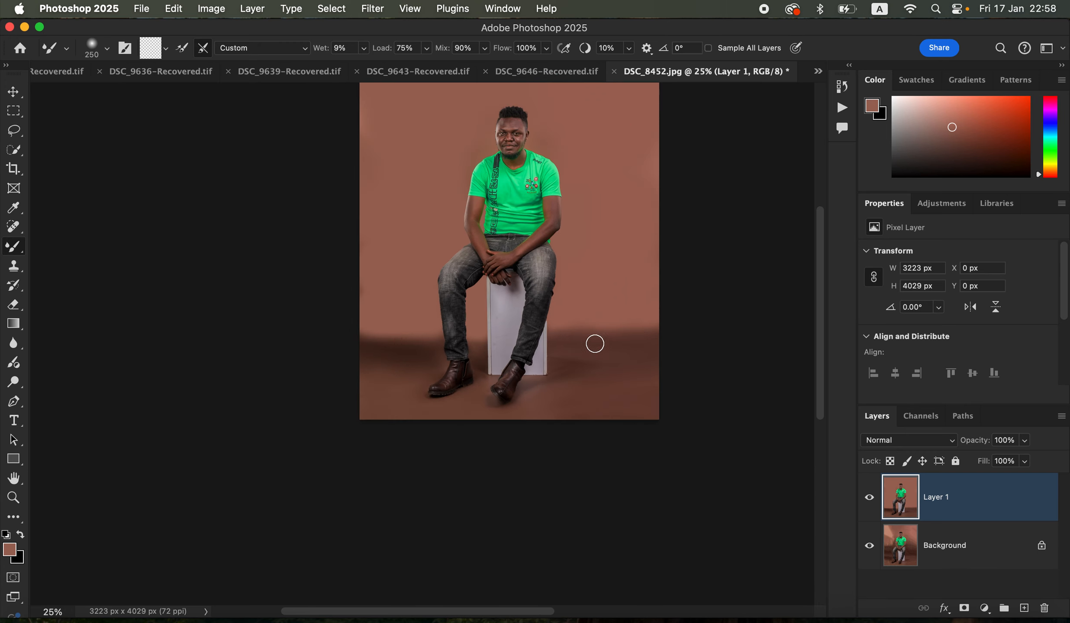
key(bracketright)
key(bracketright)
key(bracketright)
key(bracketright)
drag(602, 338, 695, 330)
drag(599, 325, 616, 322)
mouse_move(390, 348)
mouse_down()
mouse_move(411, 349)
mouse_move(395, 347)
mouse_move(378, 371)
mouse_move(372, 411)
mouse_up()
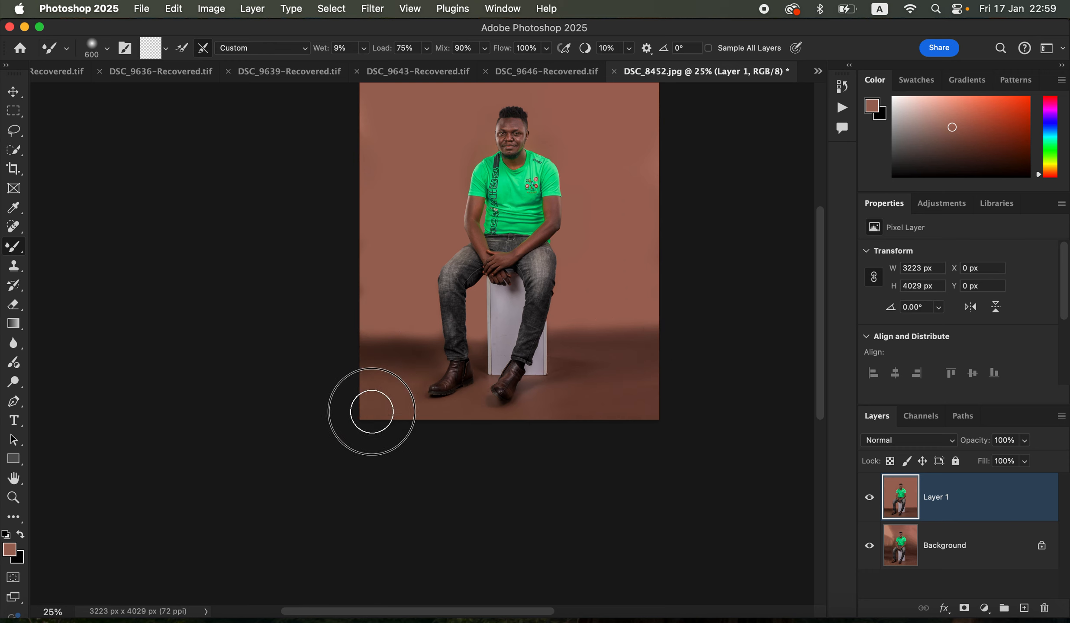
click(636, 397)
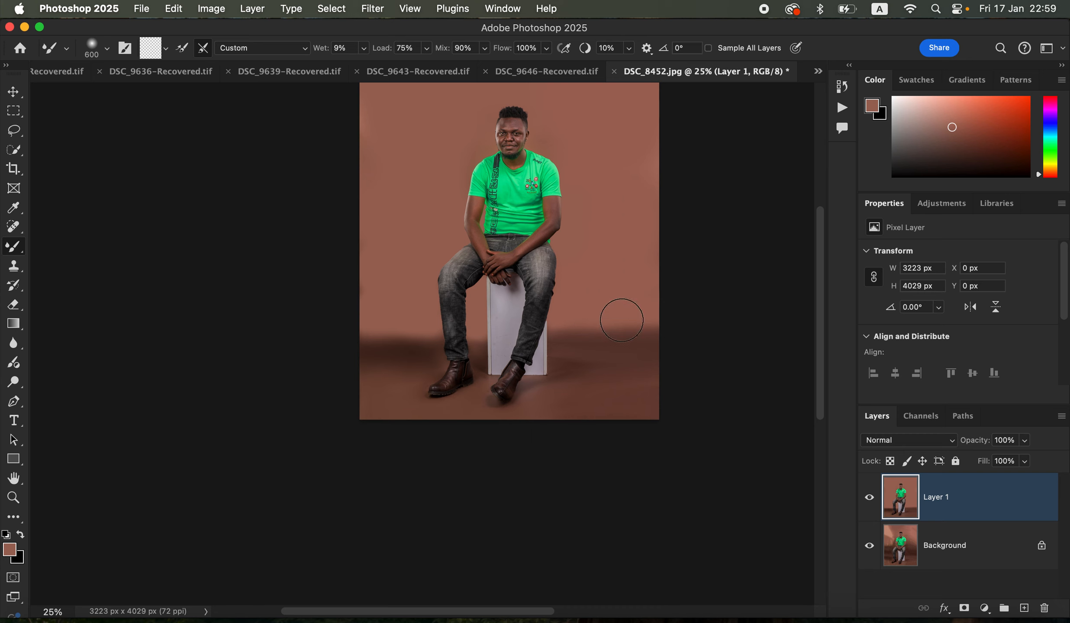
drag(622, 321, 666, 332)
Hide and show Layer 1 to compare the retouched backdrop with the original
click(870, 503)
click(870, 503)
click(871, 501)
click(873, 501)
Blend the floor shadow bands on both sides and the front floor edge further with the 600 px Mixer Brush
drag(612, 330, 696, 328)
mouse_move(403, 345)
mouse_down()
mouse_move(325, 350)
mouse_move(344, 354)
mouse_move(331, 360)
mouse_up()
drag(353, 408, 504, 421)
mouse_move(583, 356)
mouse_down()
mouse_move(573, 357)
mouse_move(670, 345)
mouse_up()
drag(574, 343, 686, 332)
drag(610, 345, 695, 352)
mouse_move(617, 390)
mouse_down()
mouse_move(571, 411)
mouse_move(644, 417)
mouse_up()
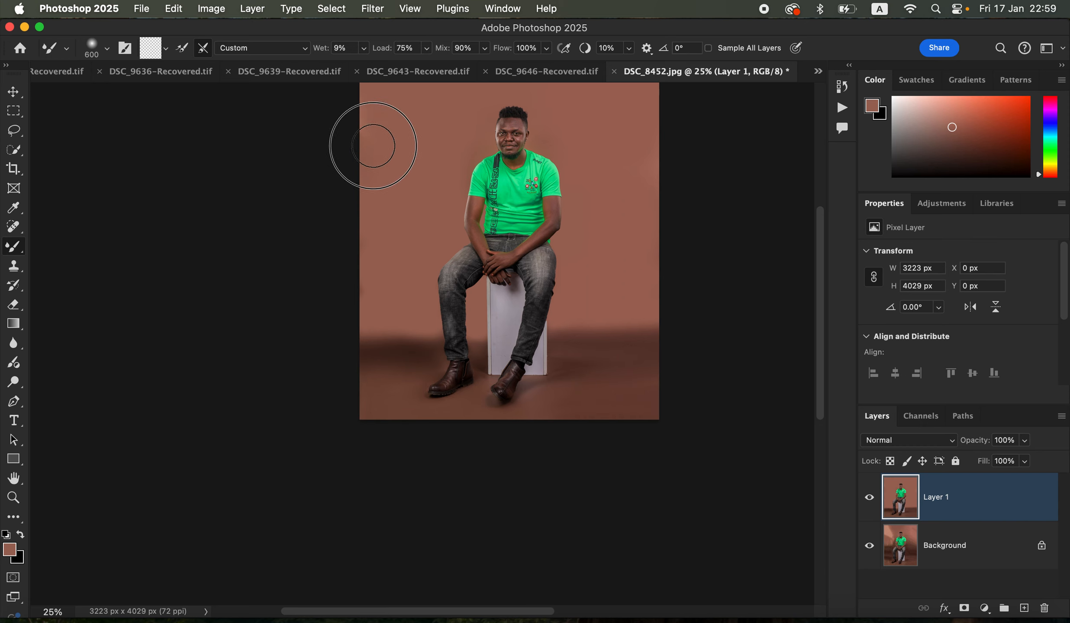
Blend the upper wall along the strap-side edge of the photo and view the whole image
drag(373, 146, 372, 184)
key(super+minus)
key(super+minus)
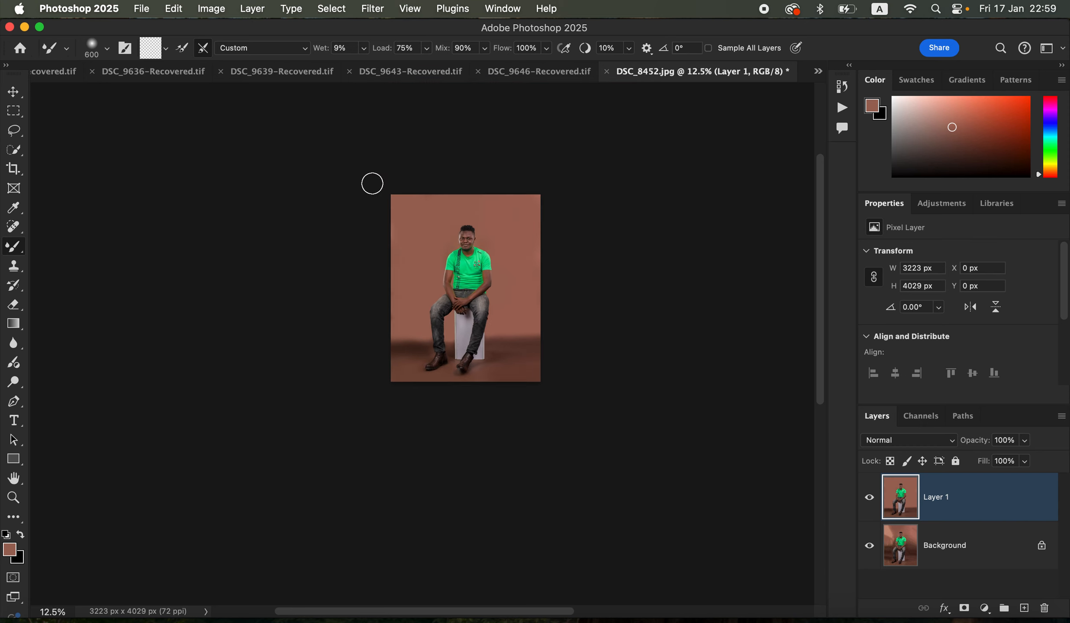
scroll(498, 287, up, 3)
scroll(499, 287, right, 1)
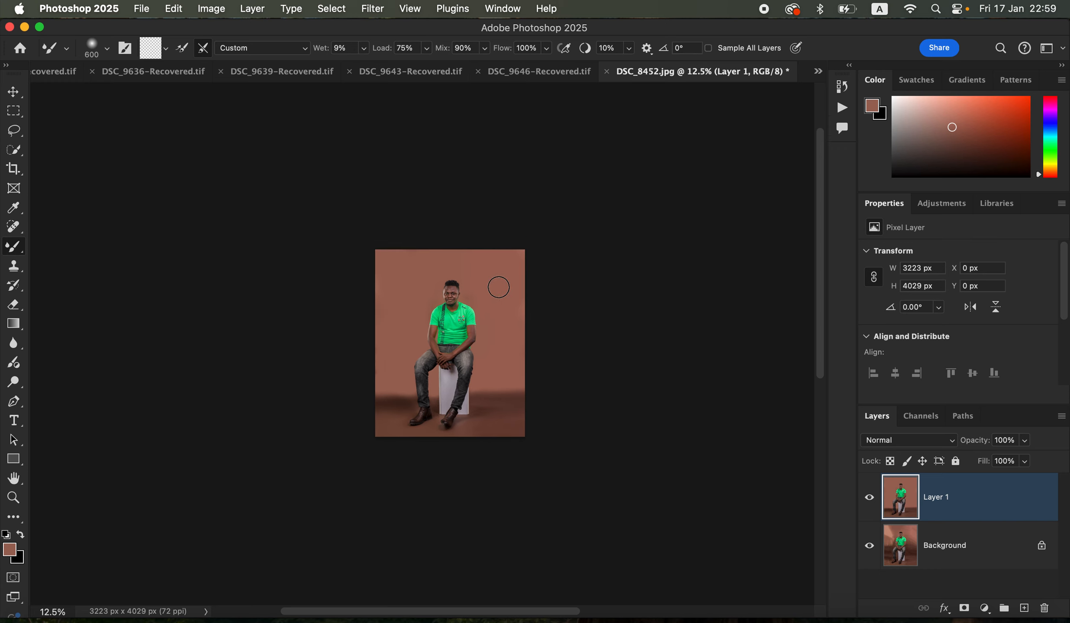
Select the man with Select Subject and add the white box he sits on using the Quick Selection tool
key(super+equal)
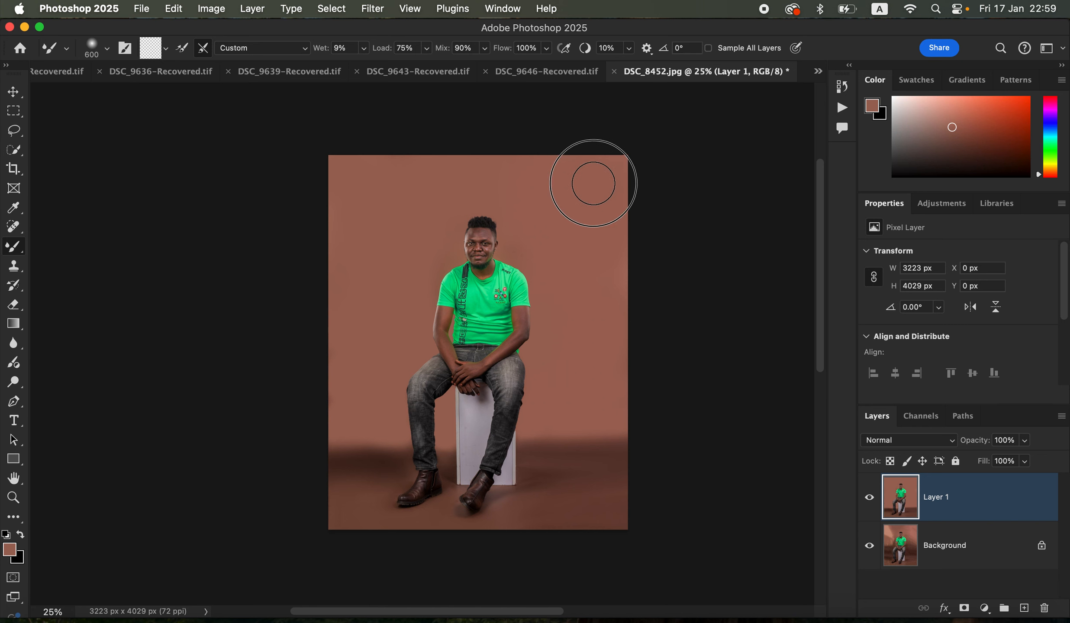
key(super+equal)
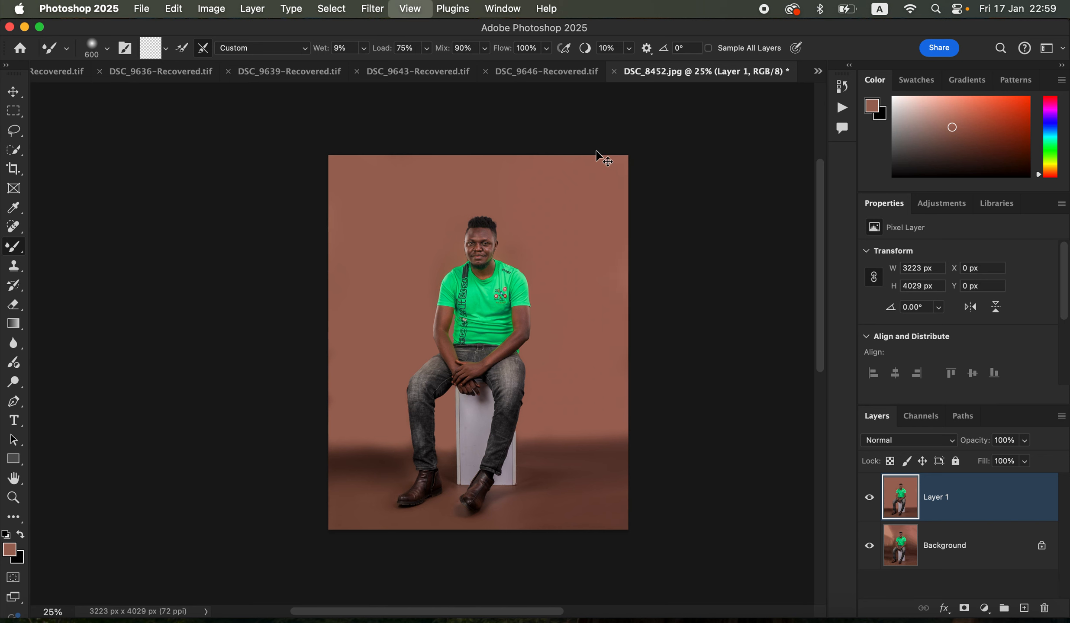
key(super+equal)
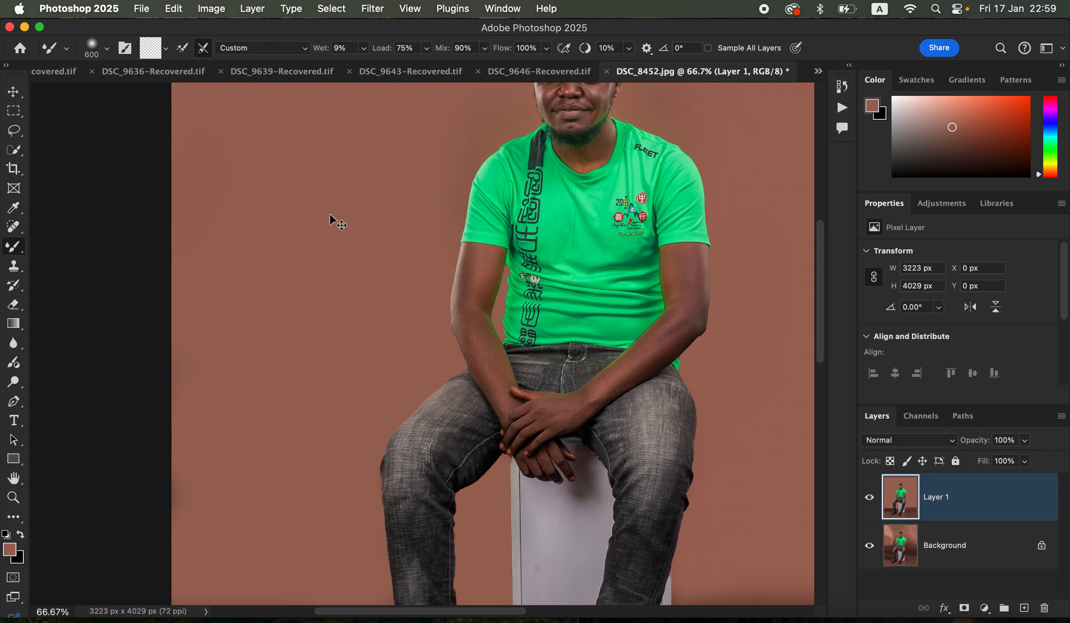
key(super+minus)
key(super+minus)
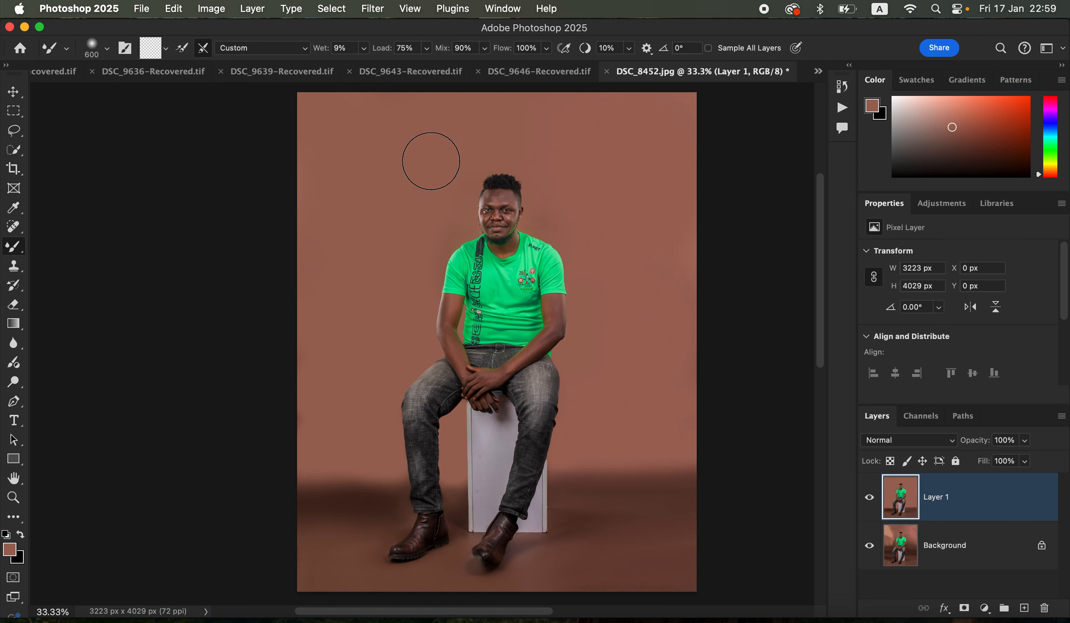
click(332, 9)
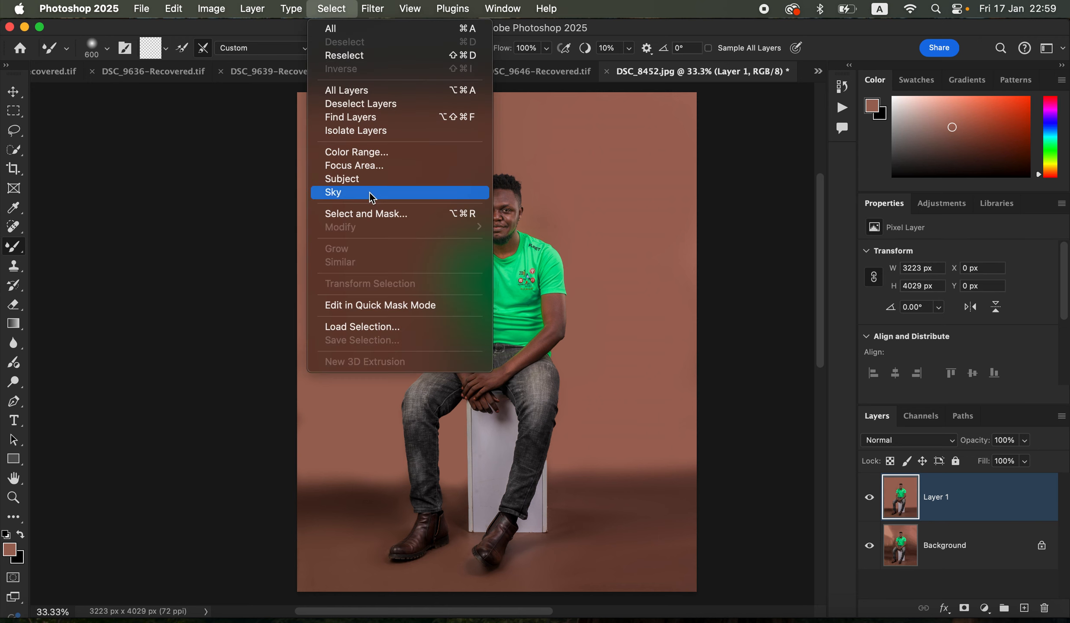
click(368, 179)
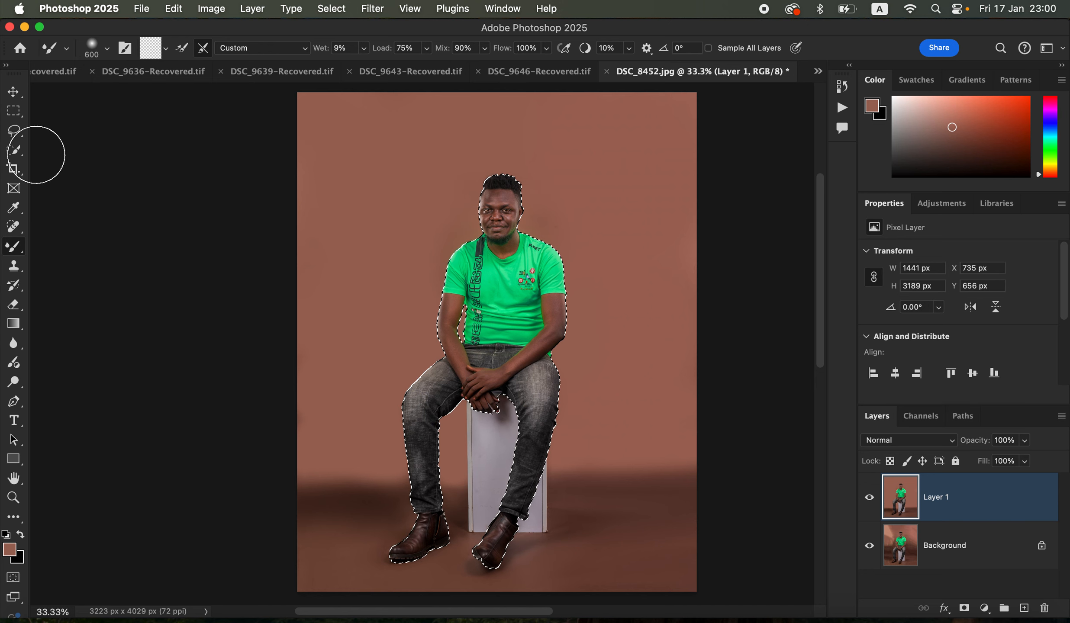
click(16, 150)
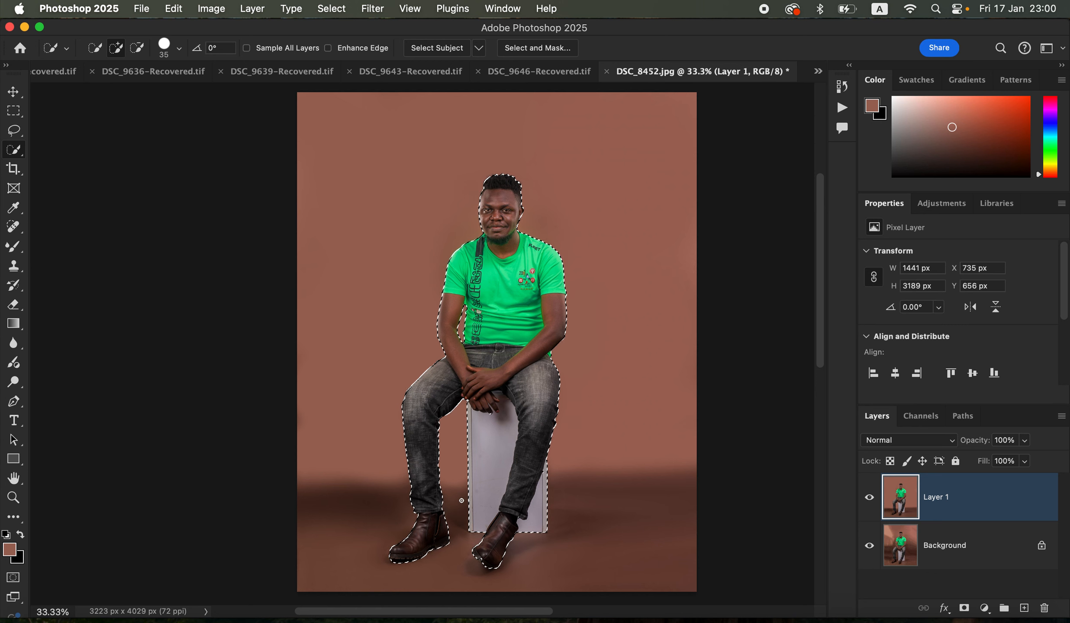
Invert the selection to cover the backdrop and convert Layer 1 to a smart object
right_click(515, 220)
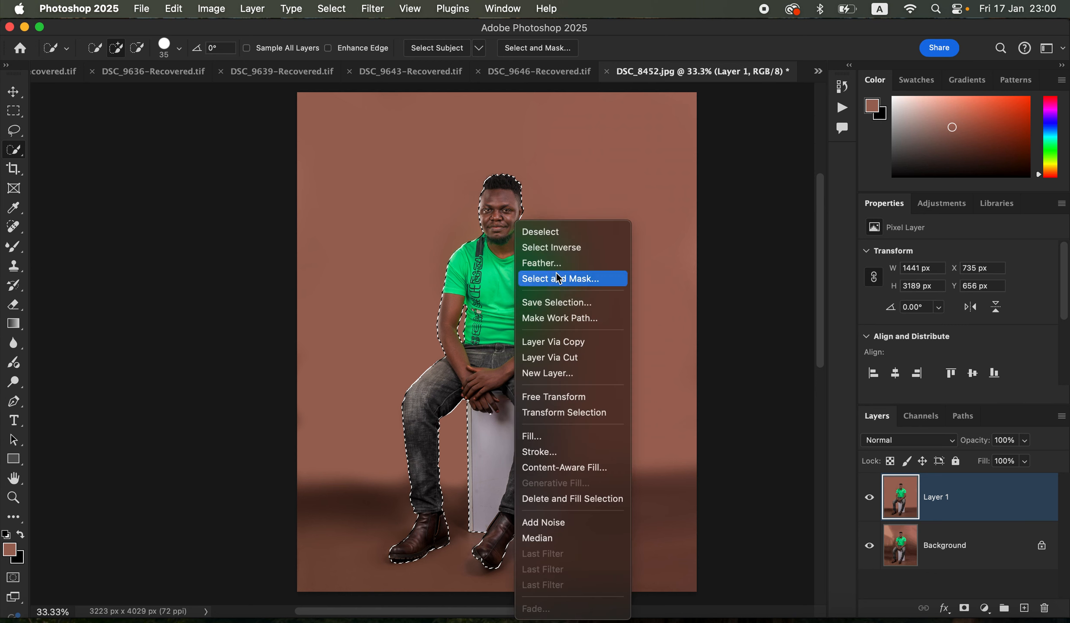
click(558, 248)
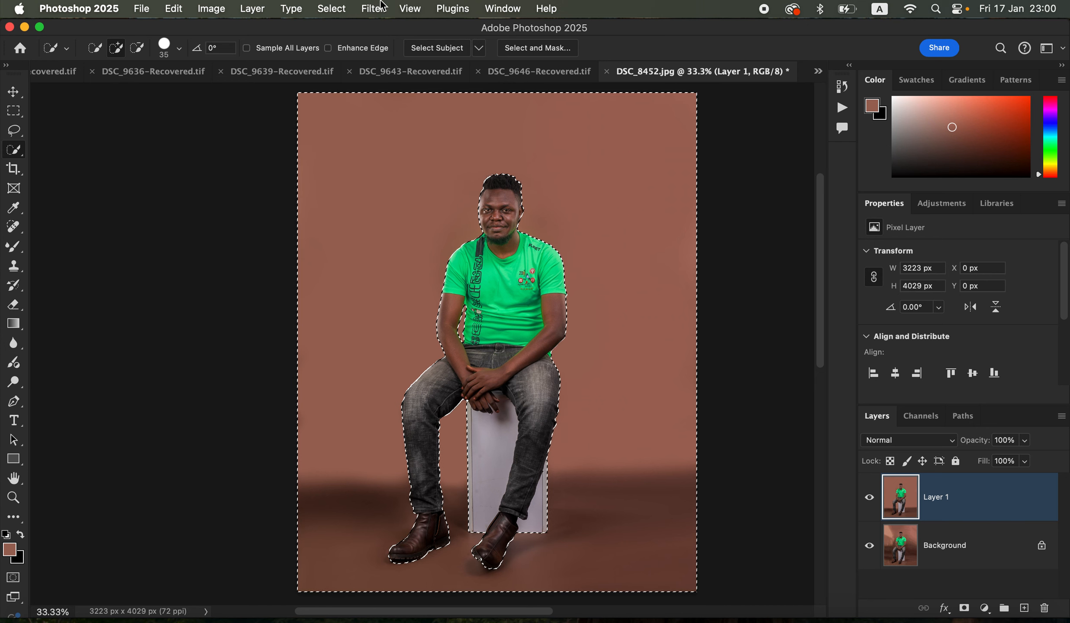
right_click(981, 510)
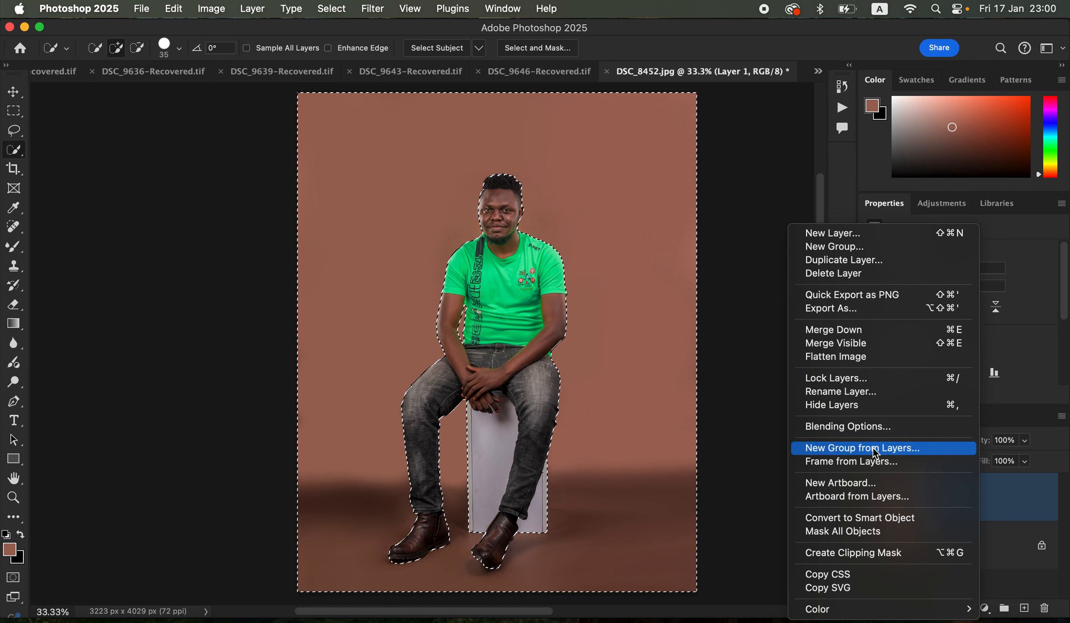
click(871, 519)
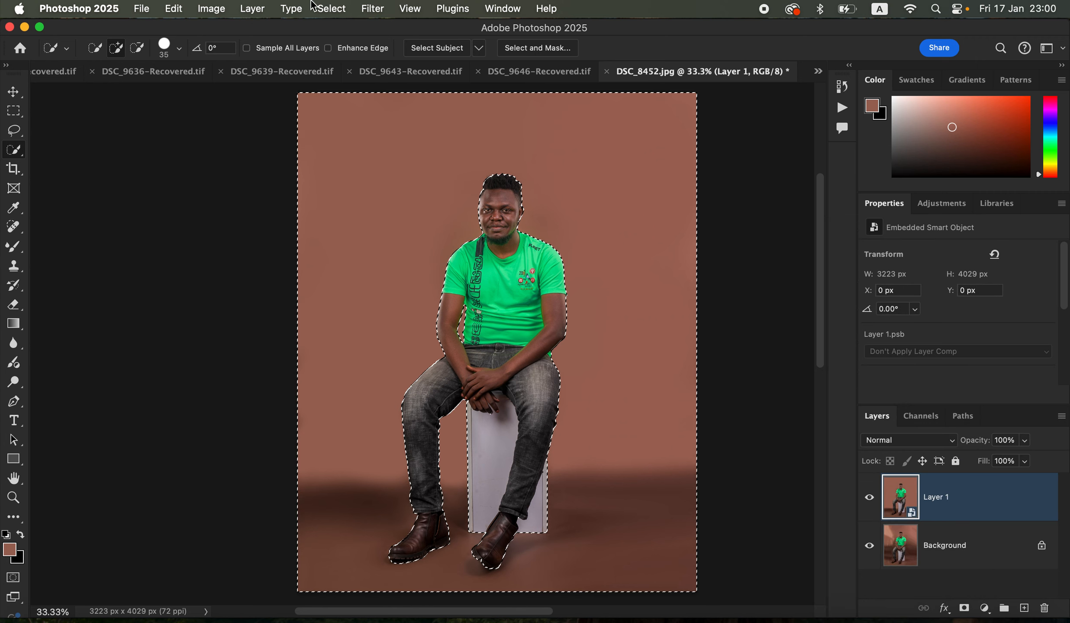
Apply an Add Noise filter with an amount of 6% to the selected backdrop on Layer 1
click(374, 11)
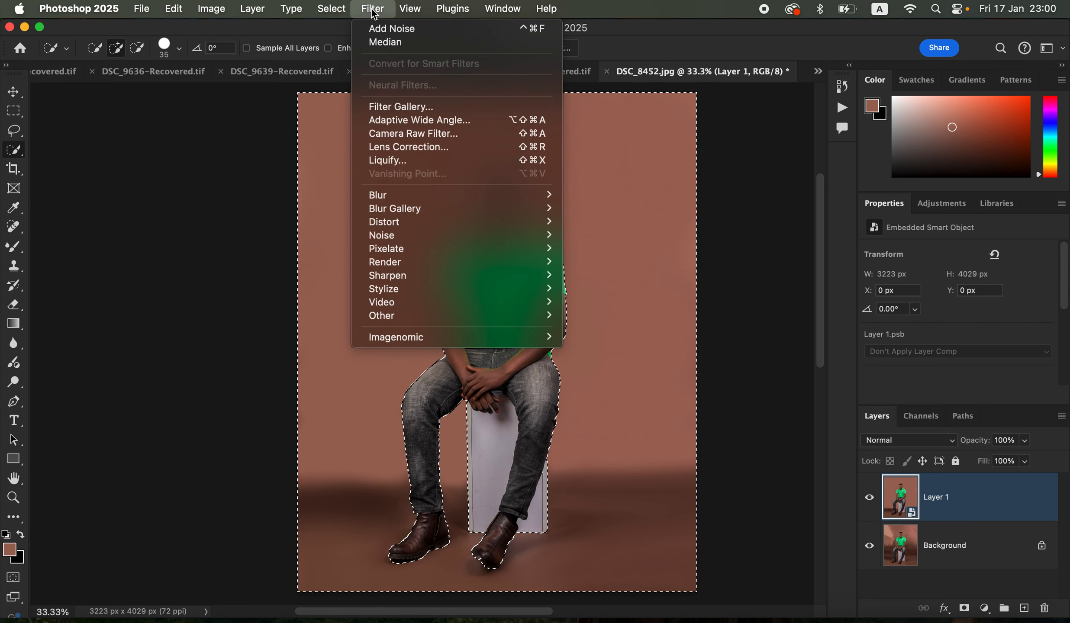
mouse_move(419, 238)
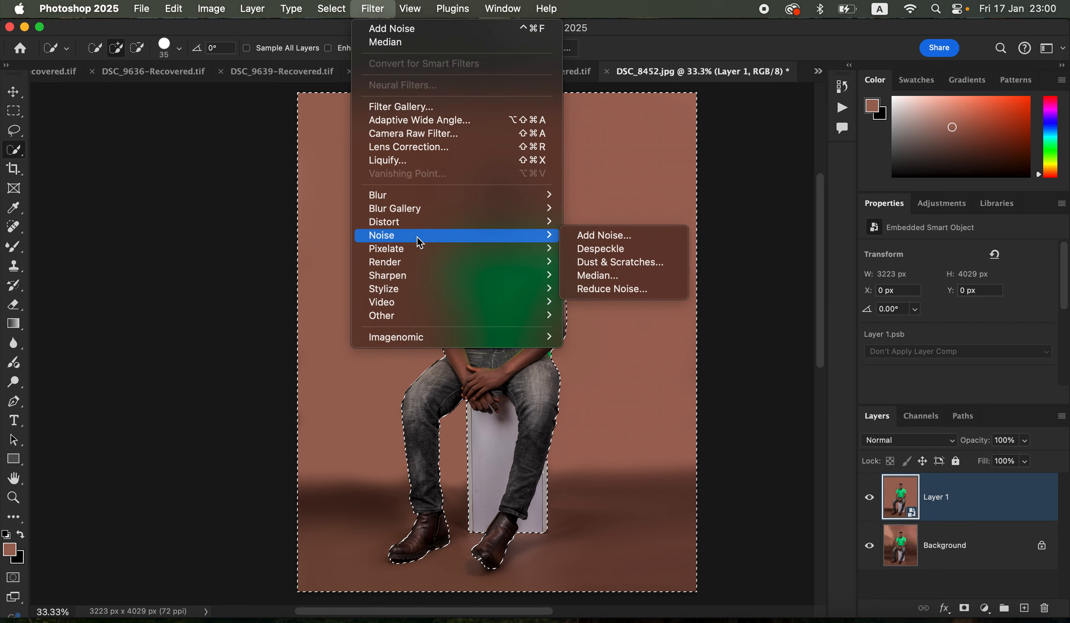
click(593, 235)
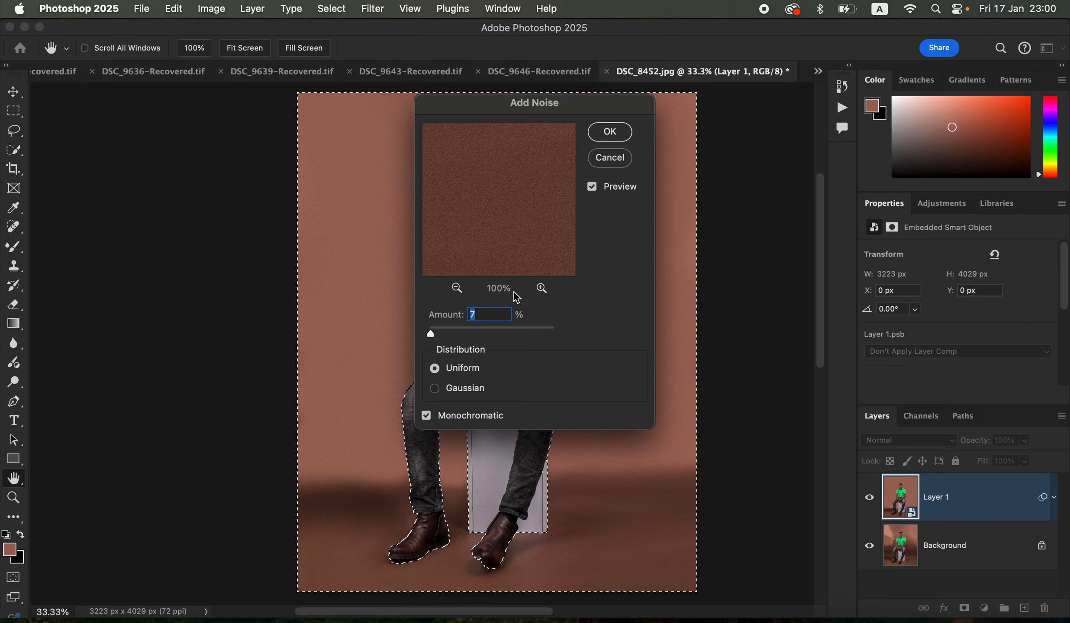
key(alt)
key(super+equal)
key(super+equal)
key(super+equal)
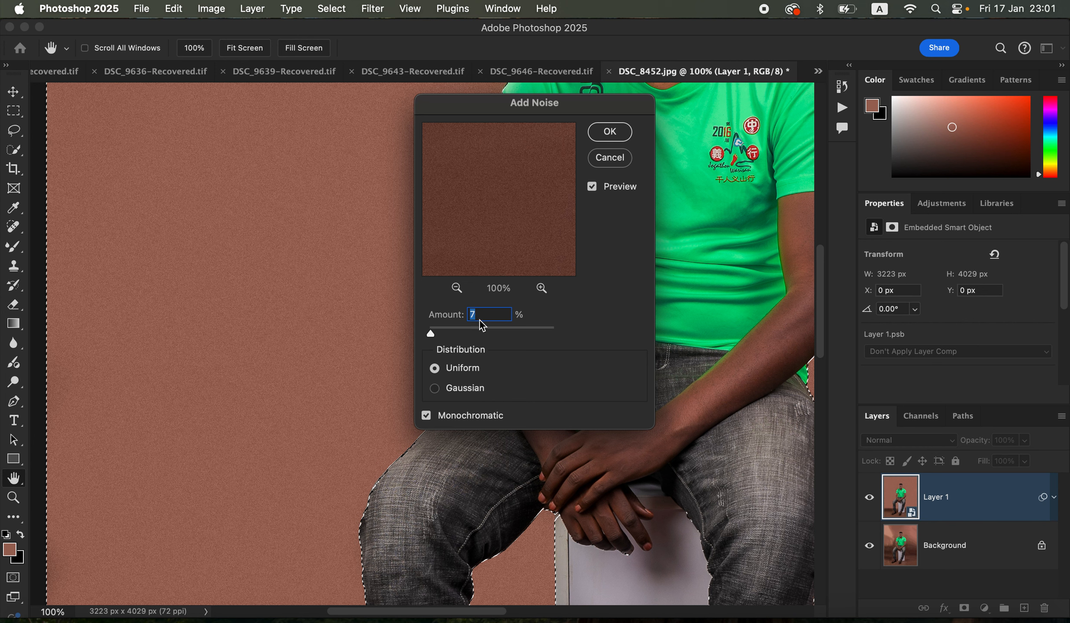
text(6)
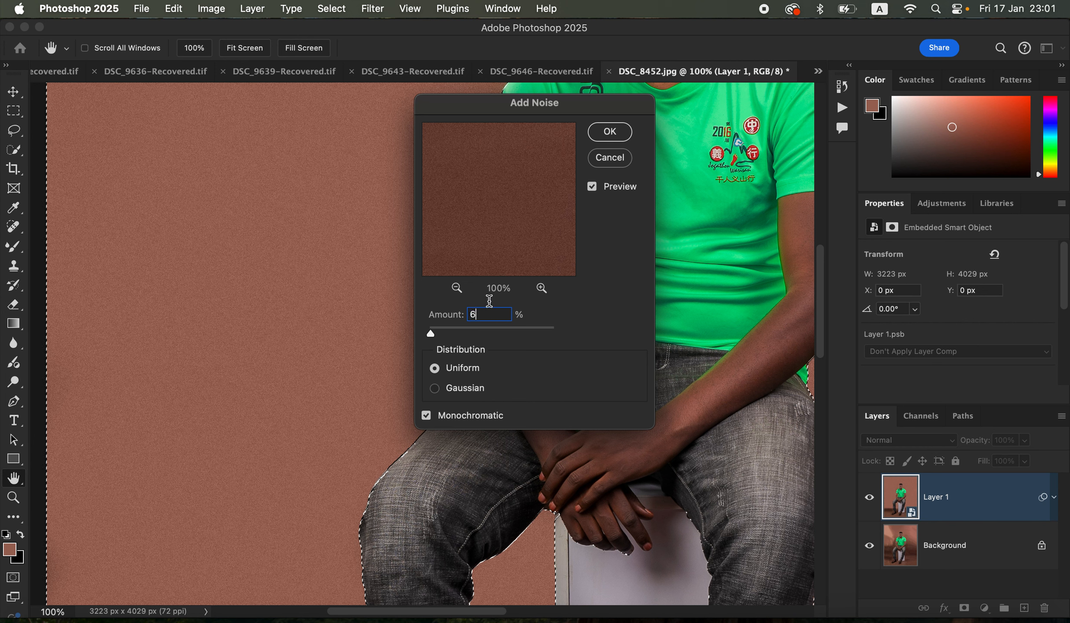
click(610, 134)
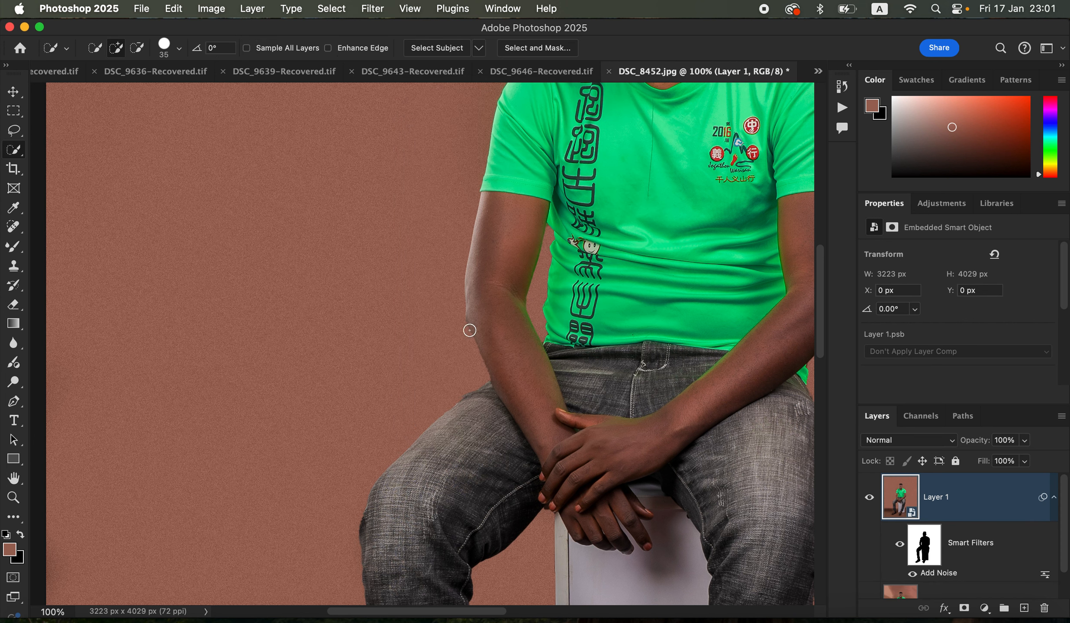
Hide and show Layer 1 to compare the grainy backdrop with the original, and check the whole image
click(869, 500)
click(870, 500)
click(869, 500)
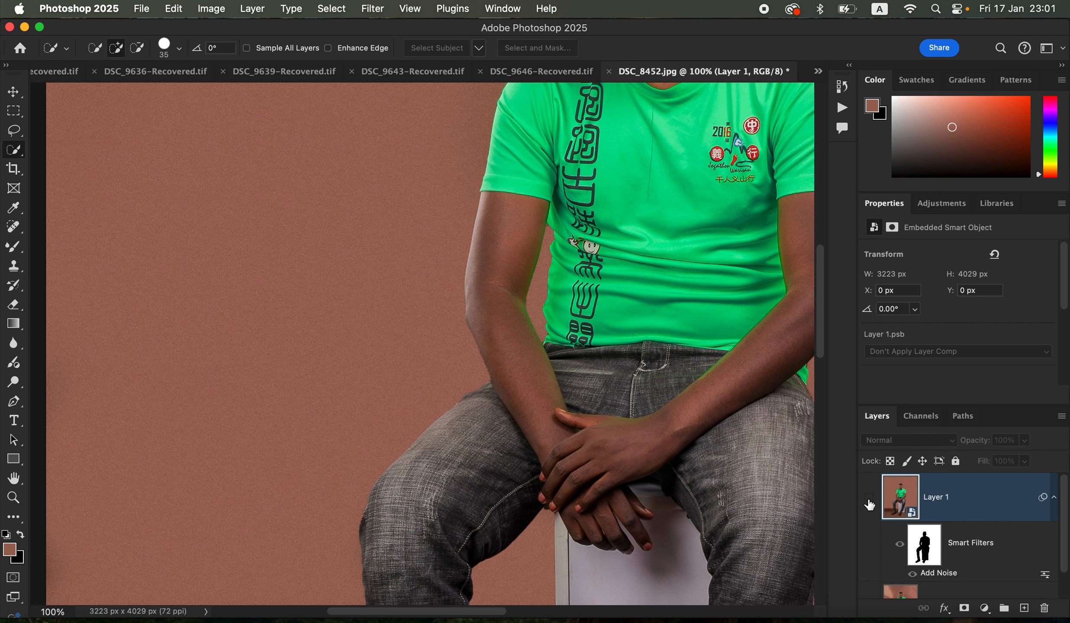
click(870, 500)
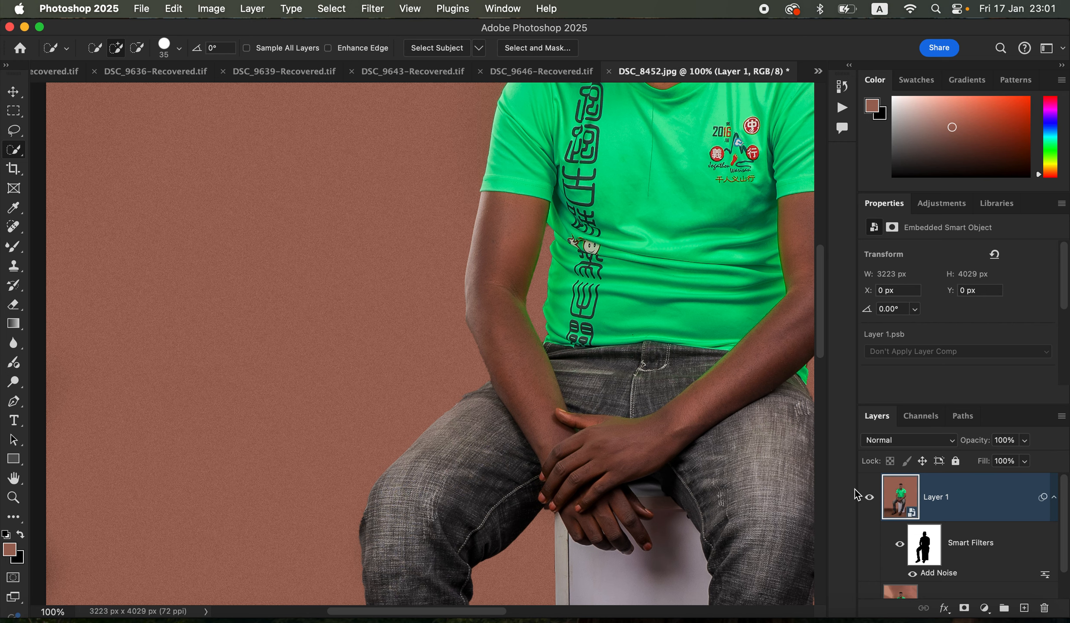
key(super+minus)
key(super+minus)
key(super+minus)
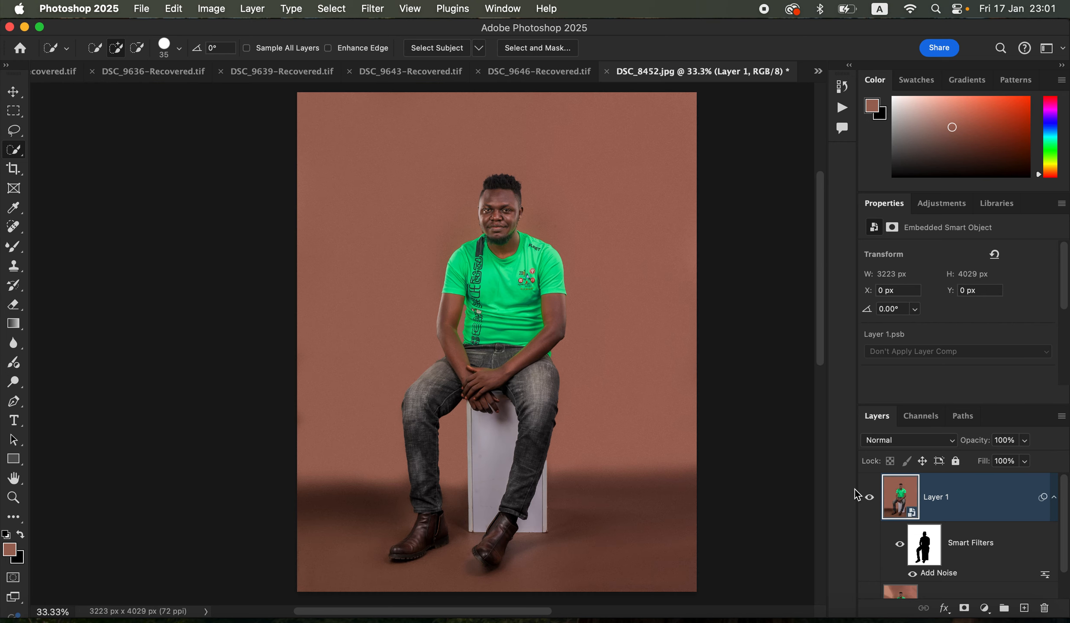
key(super+plus)
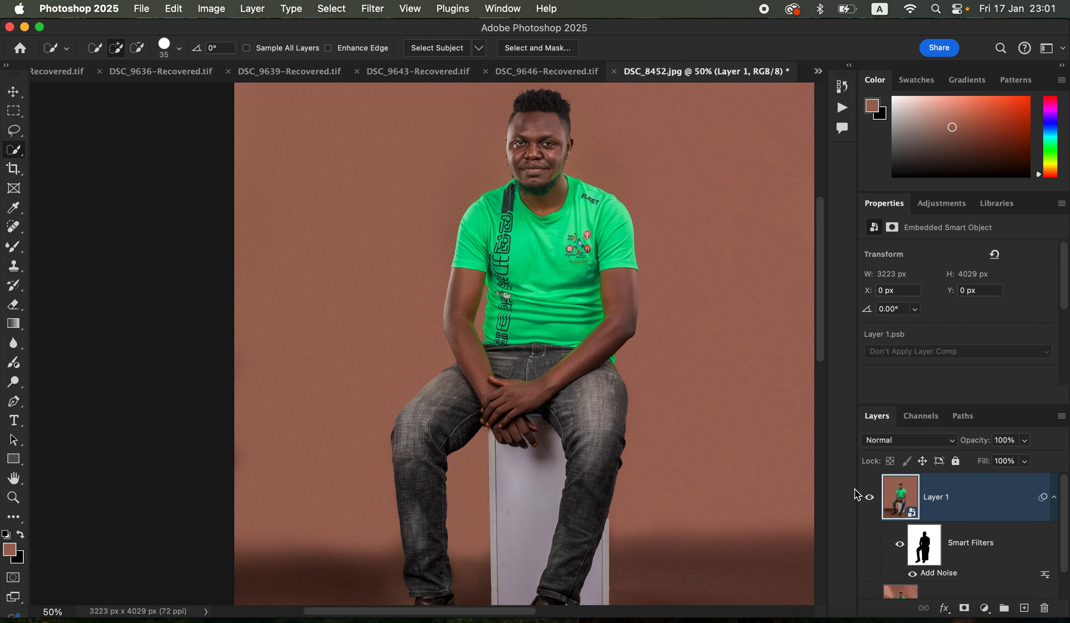
key(super+minus)
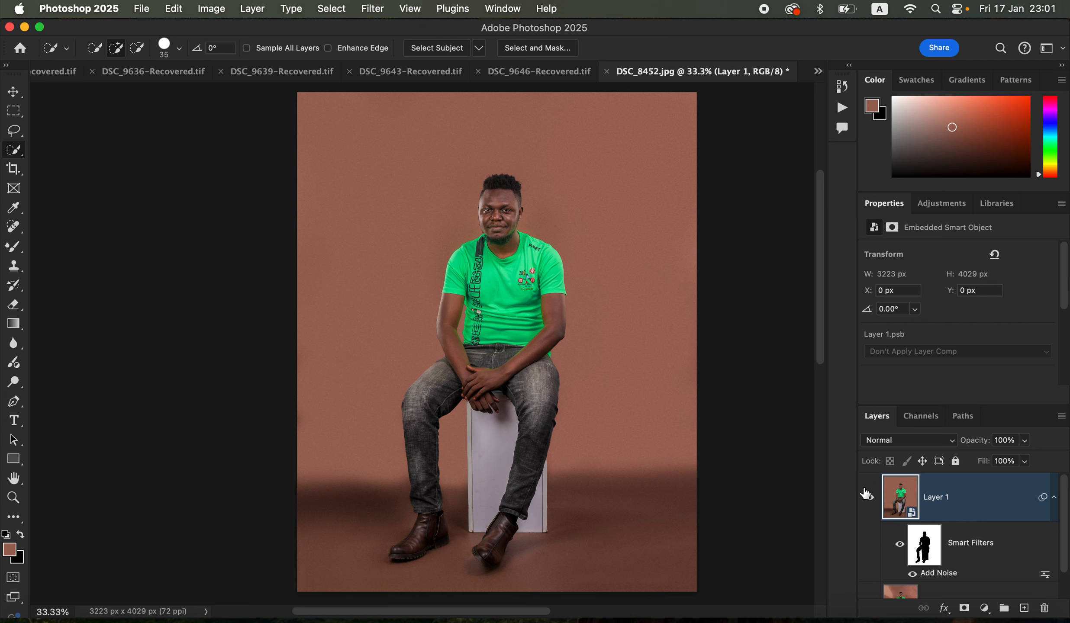